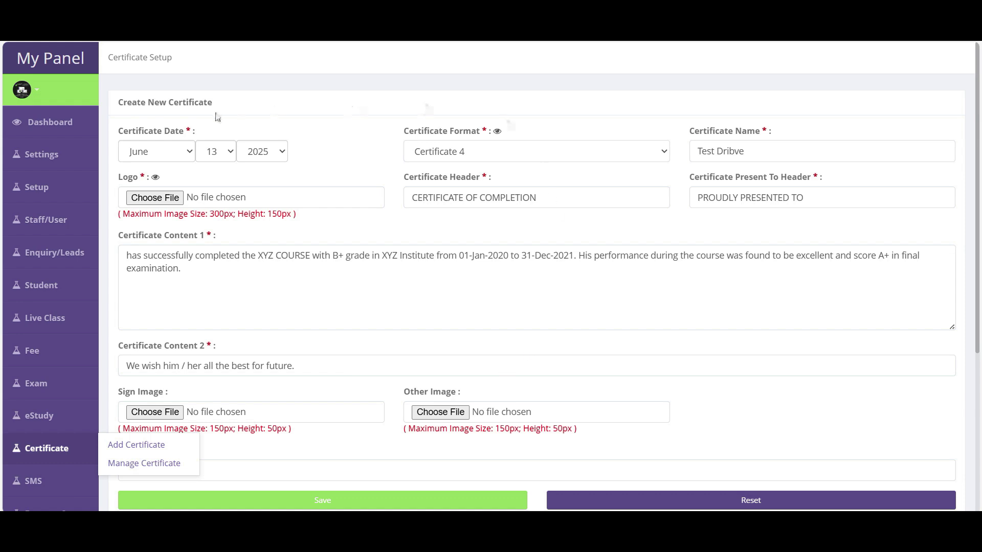
Step: Open the form for adding a new certificate and look at its Certificate Date field
left_click_drag(191, 133, 118, 133)
left_click(139, 445)
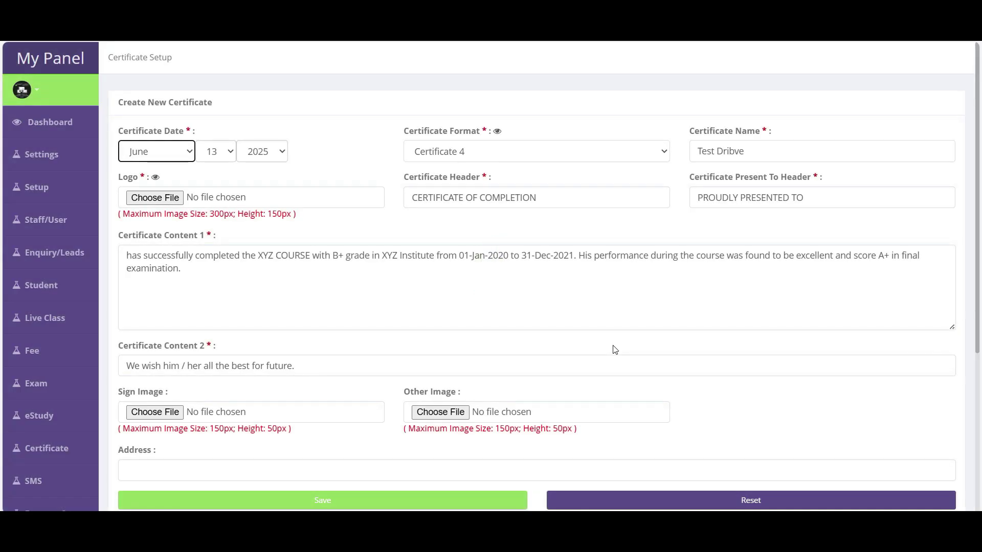
left_click(119, 132)
left_click_drag(119, 134, 183, 132)
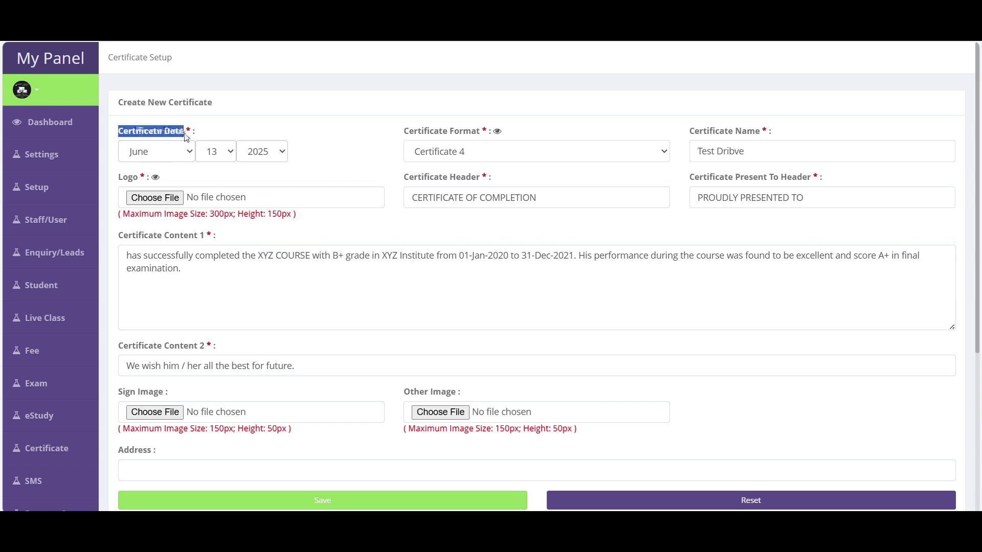
Step: Set the certificate format to Certificate 1 and view its sample image through to the end
left_click(453, 154)
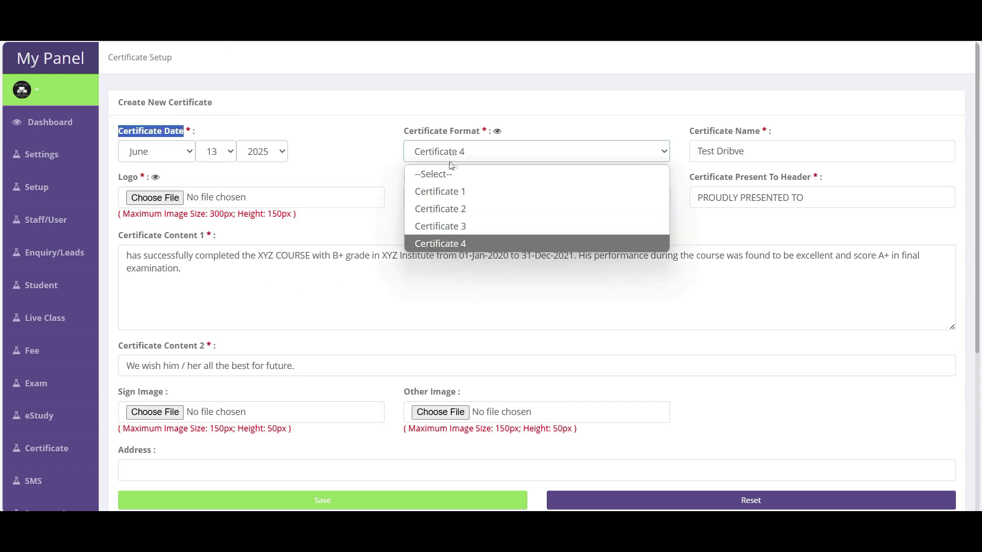
left_click(449, 192)
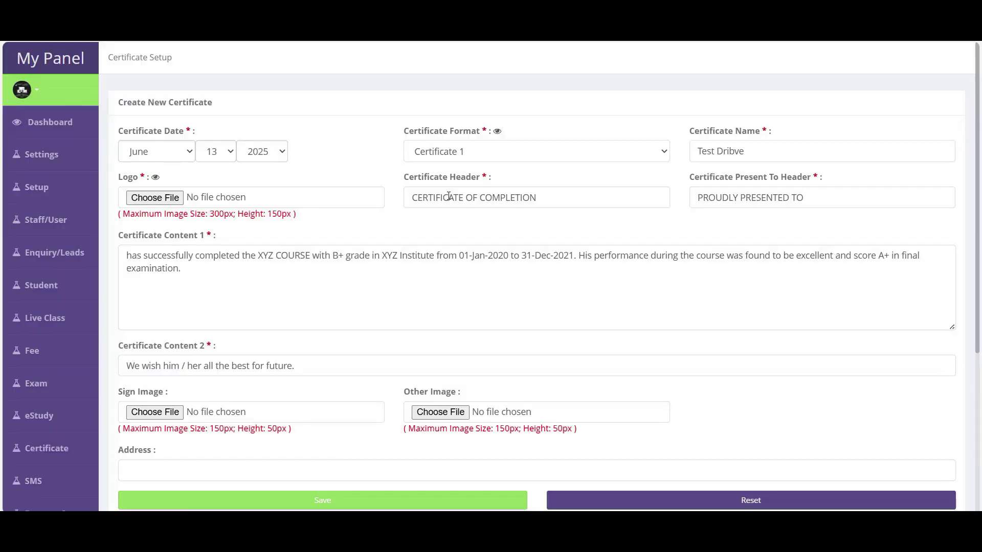
left_click(496, 132)
scroll(473, 265, "down", 6)
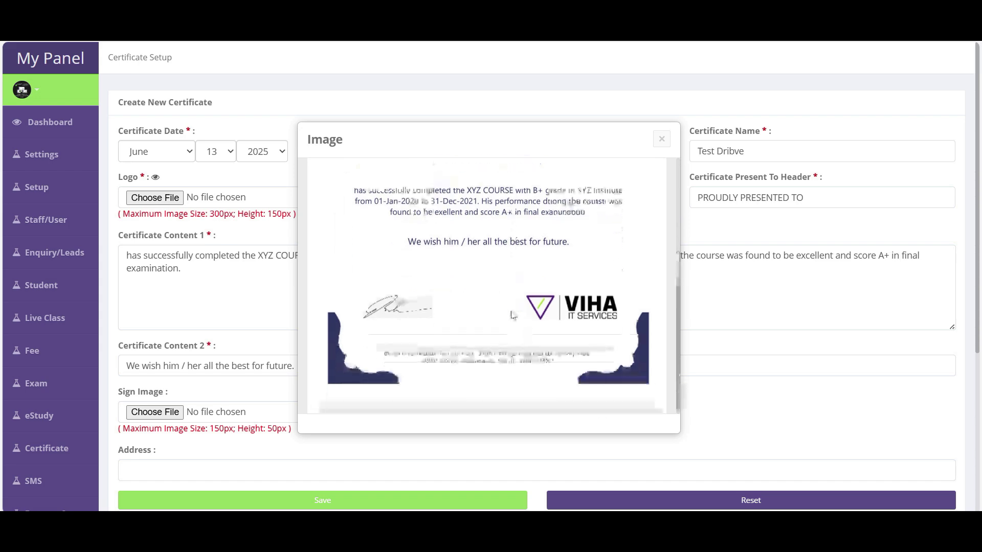
scroll(473, 266, "up", 5)
left_click(661, 140)
Step: Change the certificate format to Certificate 2 and open its sample image
left_click(453, 153)
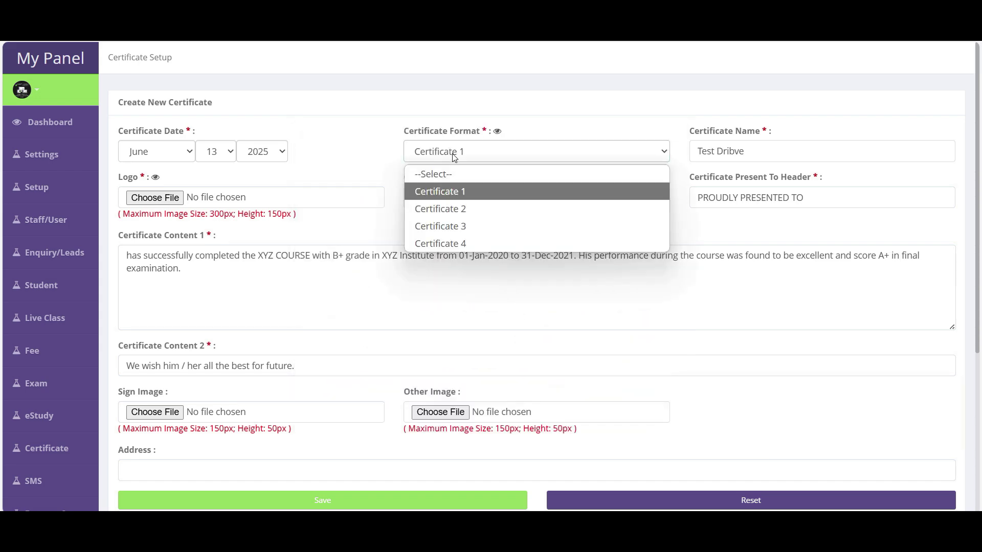
left_click(443, 208)
left_click(497, 131)
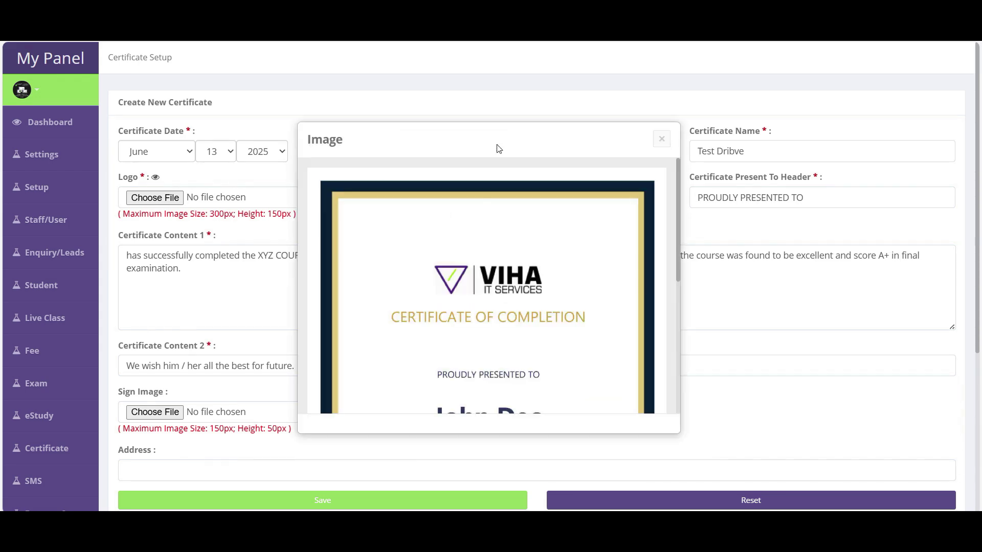
Step: Examine the logo, header, recipient name, content text, signature and address in the Certificate 2 sample, and close it
scroll(484, 324, "down", 5)
scroll(485, 327, "up", 5)
scroll(541, 291, "down", 1)
scroll(541, 291, "down", 1)
left_click_drag(406, 259, 579, 260)
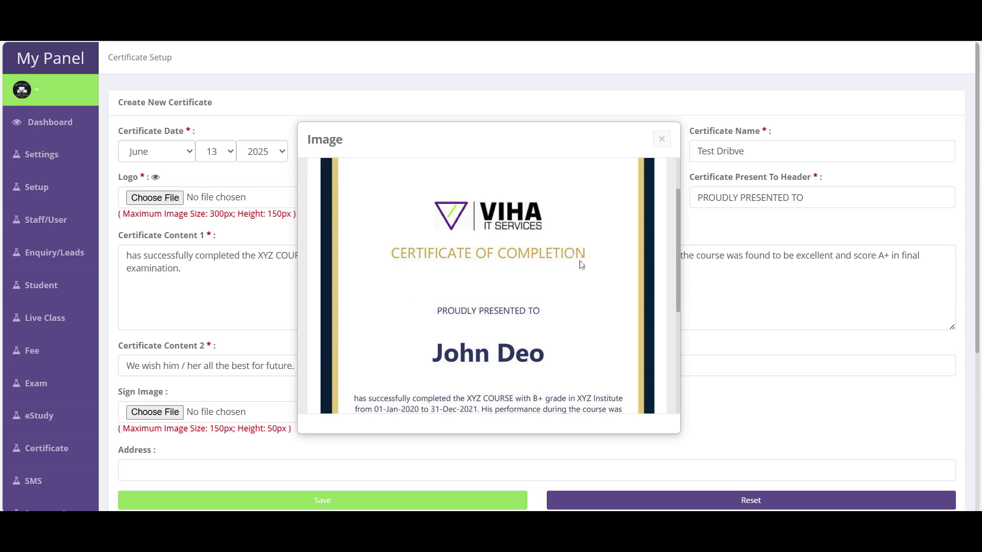
scroll(443, 321, "down", 4)
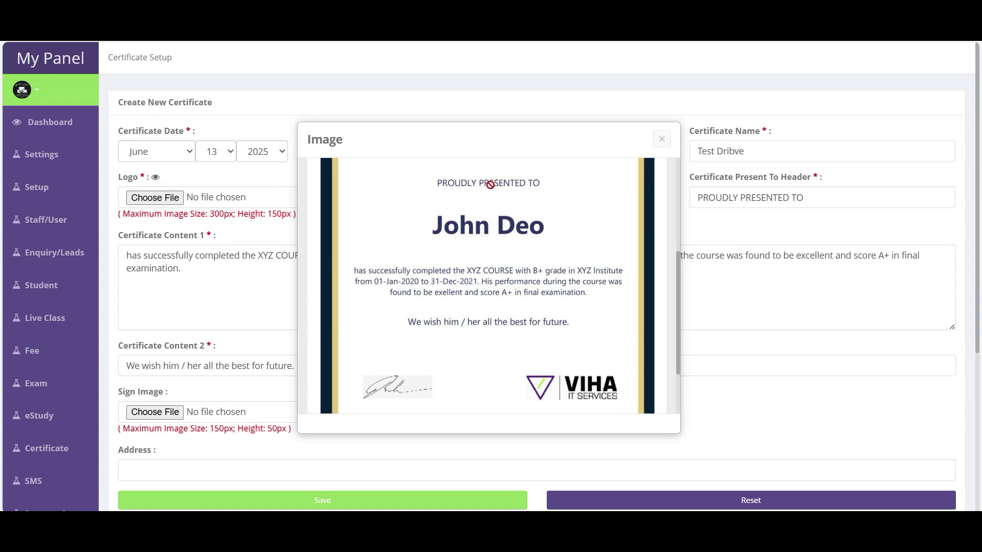
left_click_drag(434, 228, 480, 280)
left_click_drag(354, 271, 597, 301)
left_click_drag(597, 300, 597, 302)
scroll(602, 394, "down", 2)
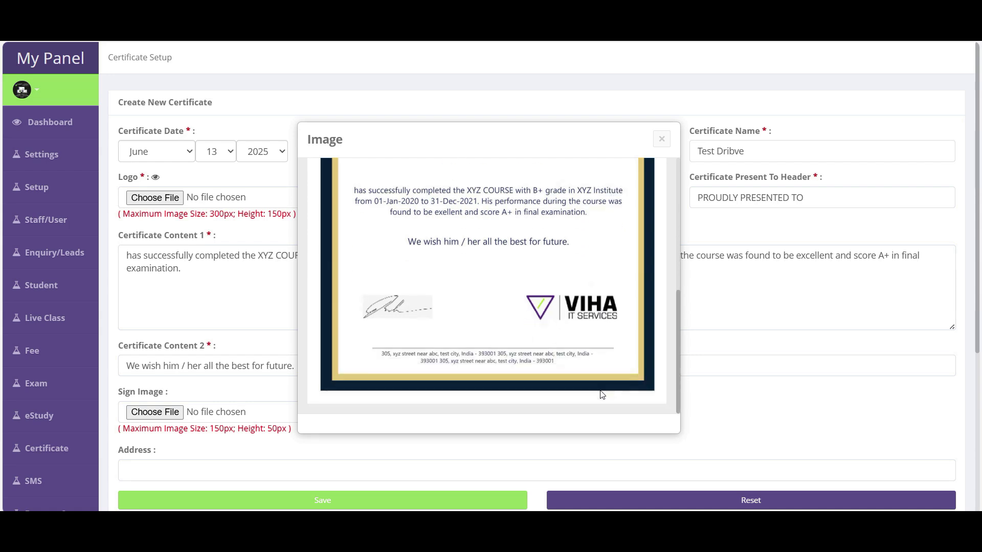
scroll(601, 394, "up", 6)
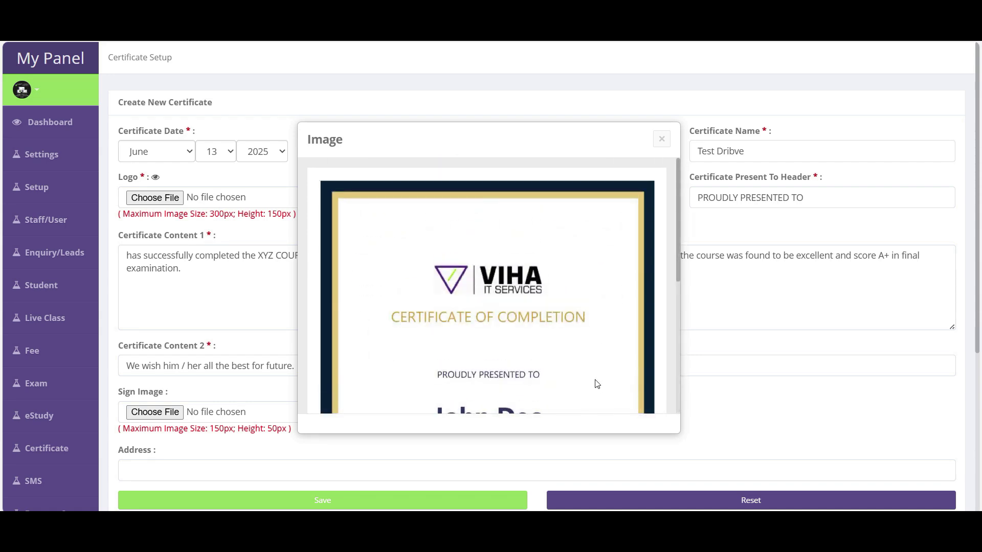
scroll(538, 247, "down", 5)
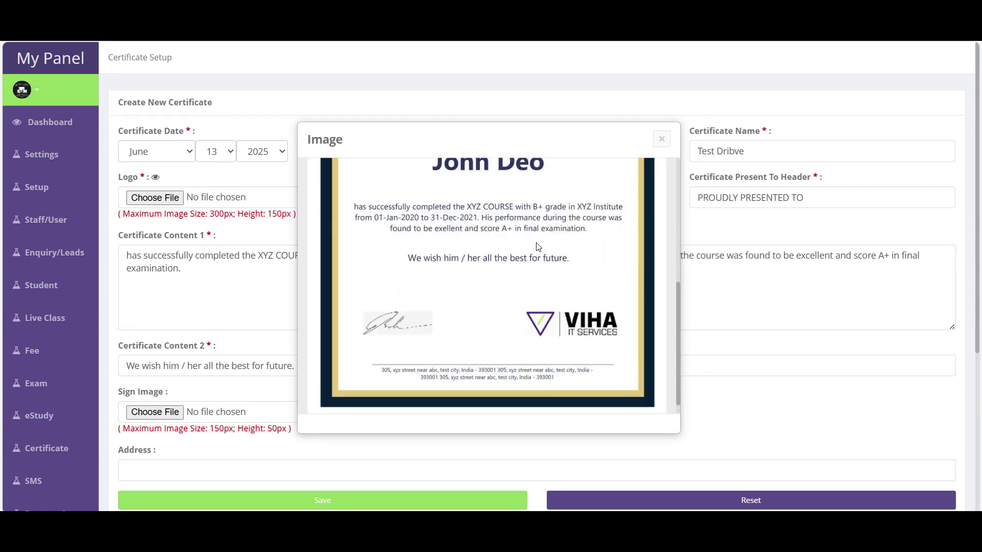
left_click(661, 139)
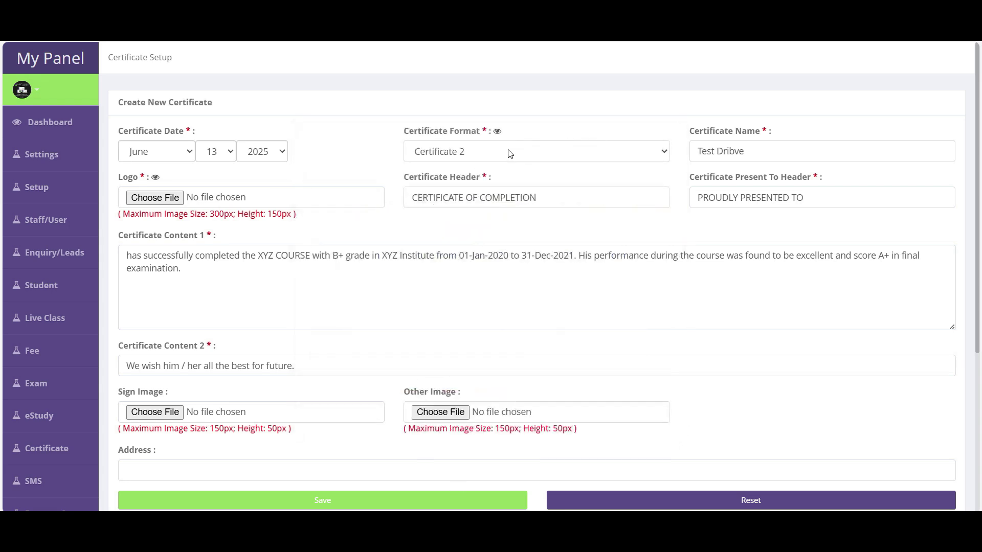
Step: Change the certificate format to Certificate 4 and look through its sample image
left_click(490, 152)
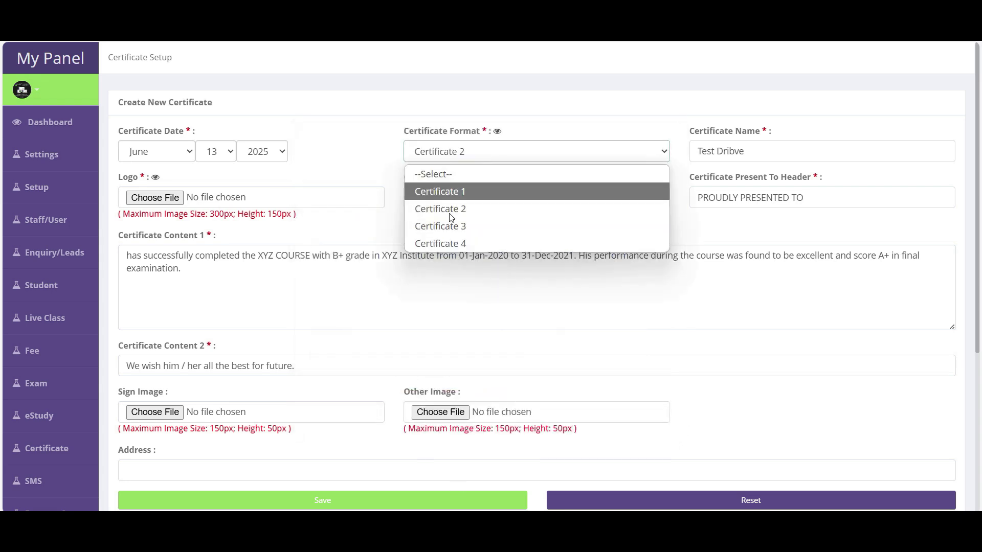
left_click(446, 245)
left_click(497, 131)
scroll(495, 250, "down", 5)
scroll(624, 220, "up", 5)
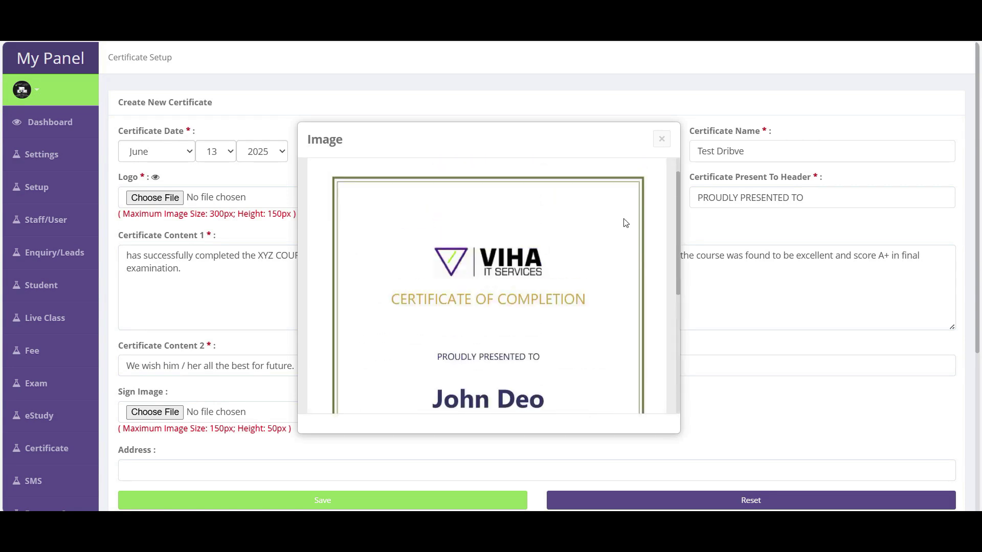
left_click(659, 147)
Step: Replace the certificate name with "Digital Courses Completion"
left_click_drag(748, 151, 682, 158)
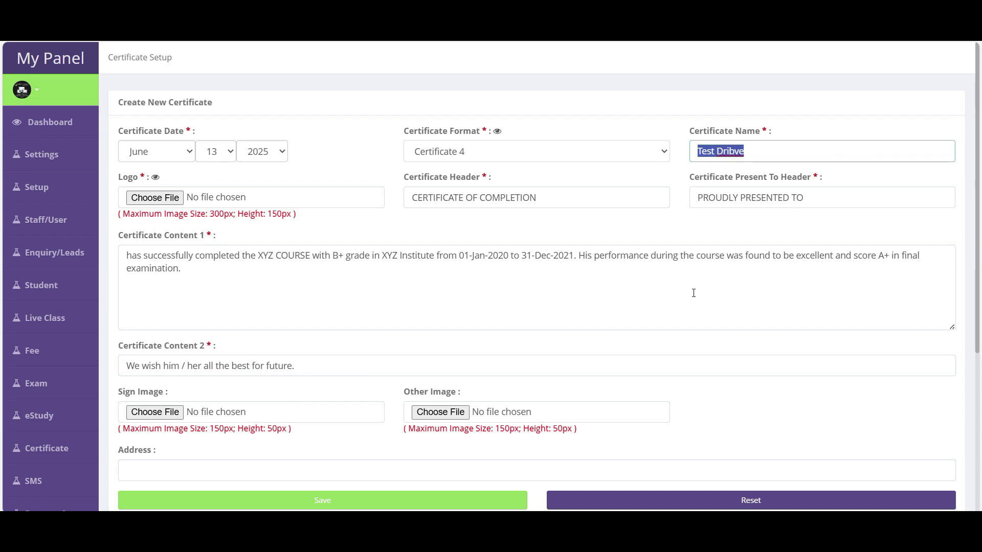
type("Digital Courses")
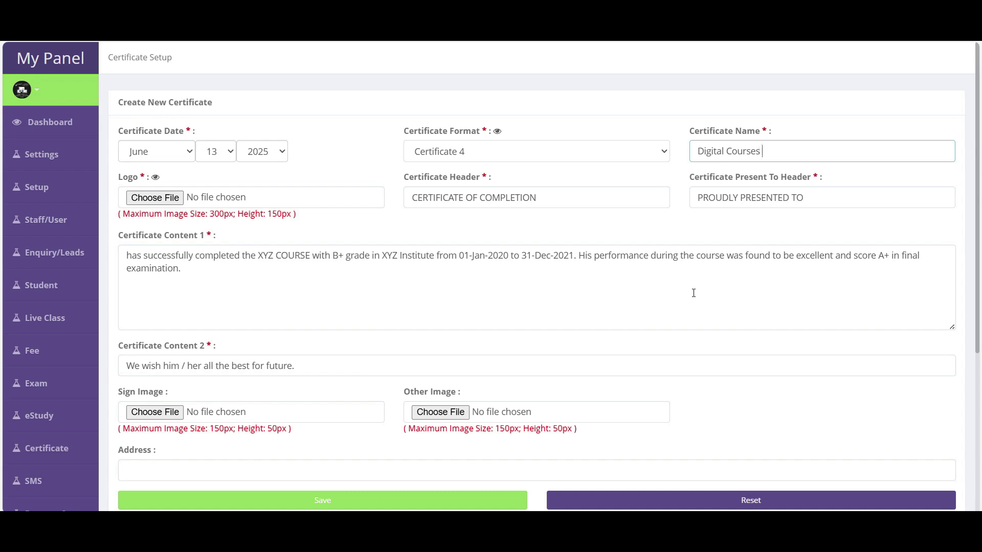
type(" Completion")
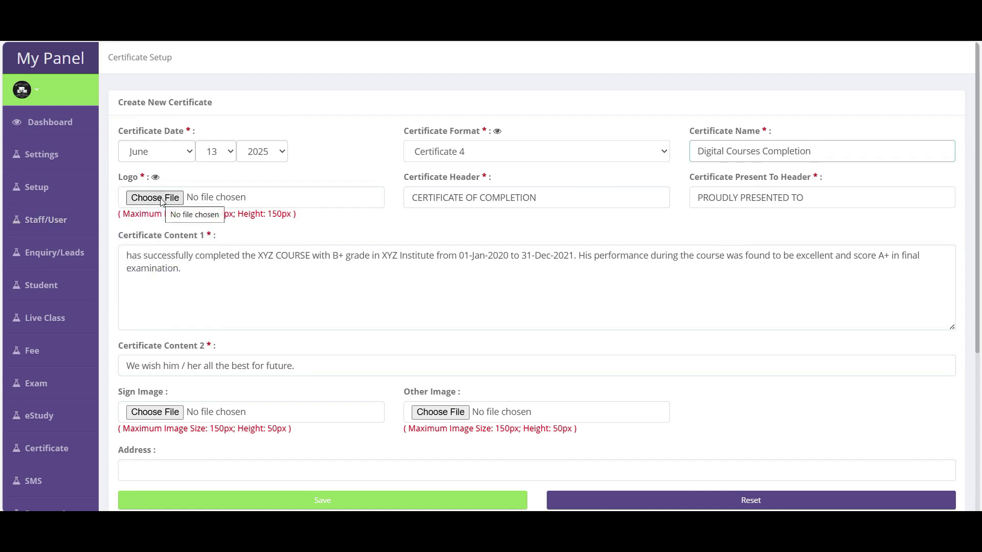
Step: Check the logo size limit and where the logo and certificate header appear in the Certificate 4 sample
left_click(497, 131)
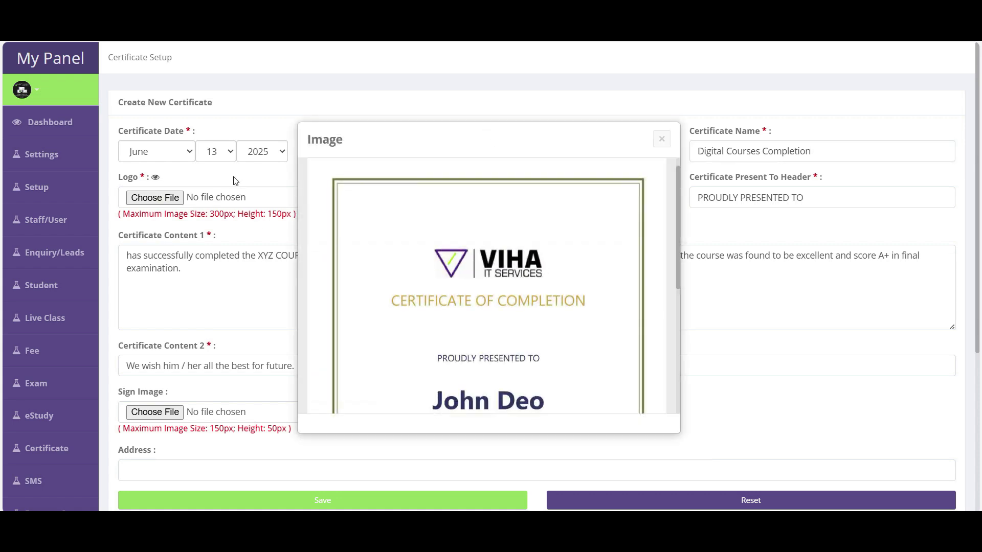
left_click(159, 203)
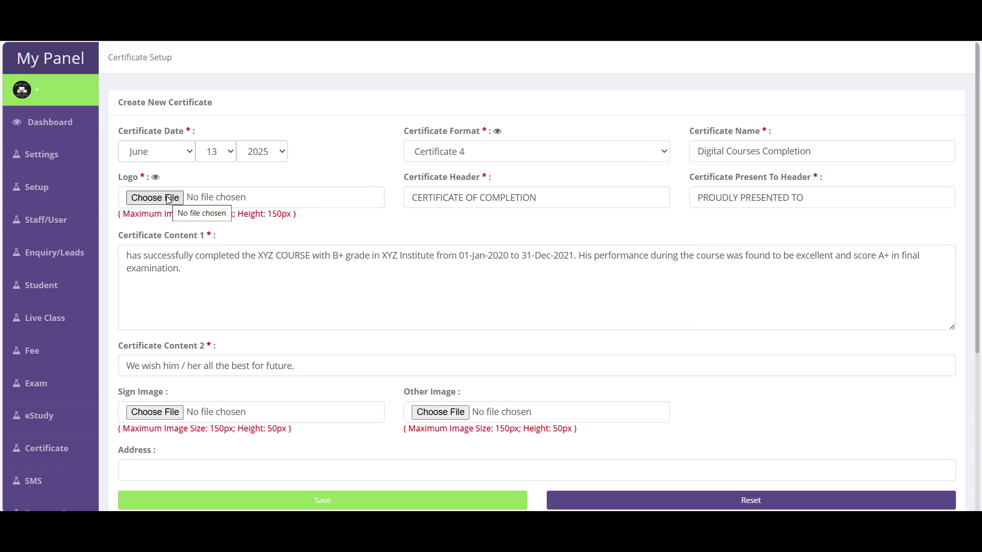
left_click_drag(123, 215, 295, 216)
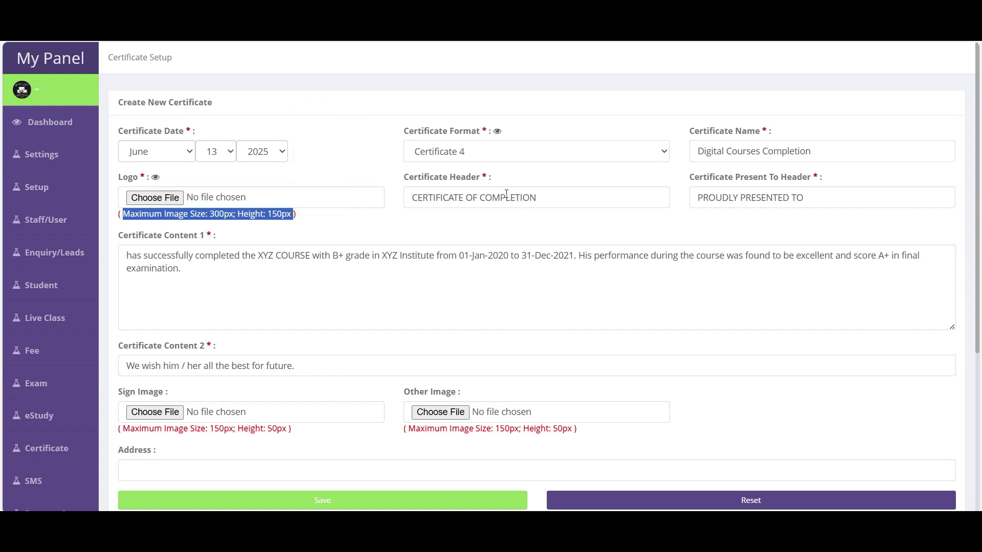
left_click(488, 185)
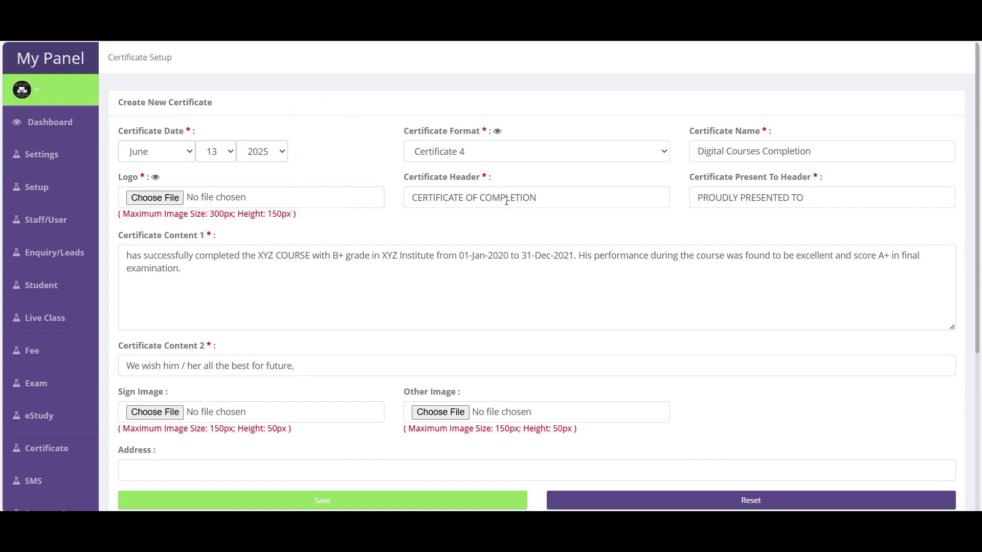
left_click(497, 131)
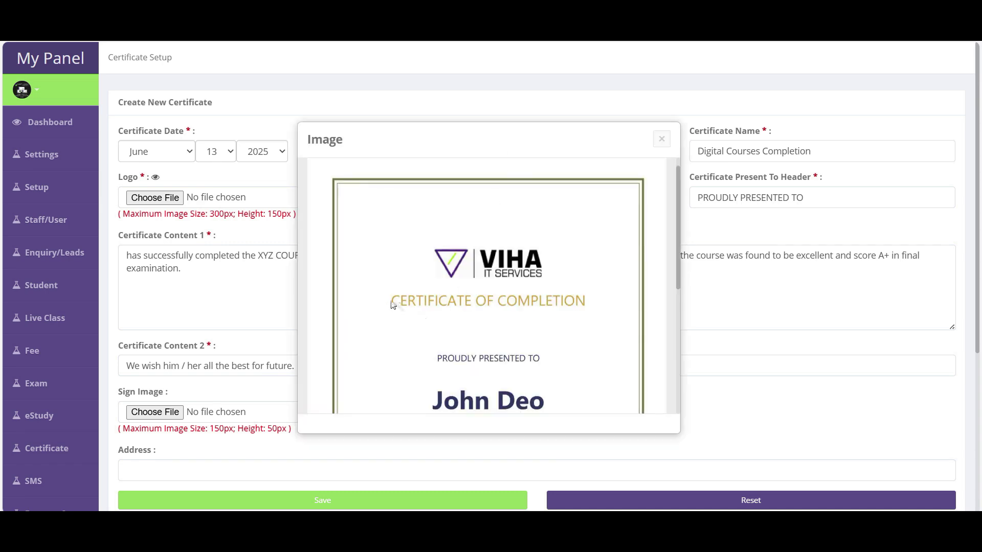
left_click_drag(547, 306, 664, 154)
left_click(662, 139)
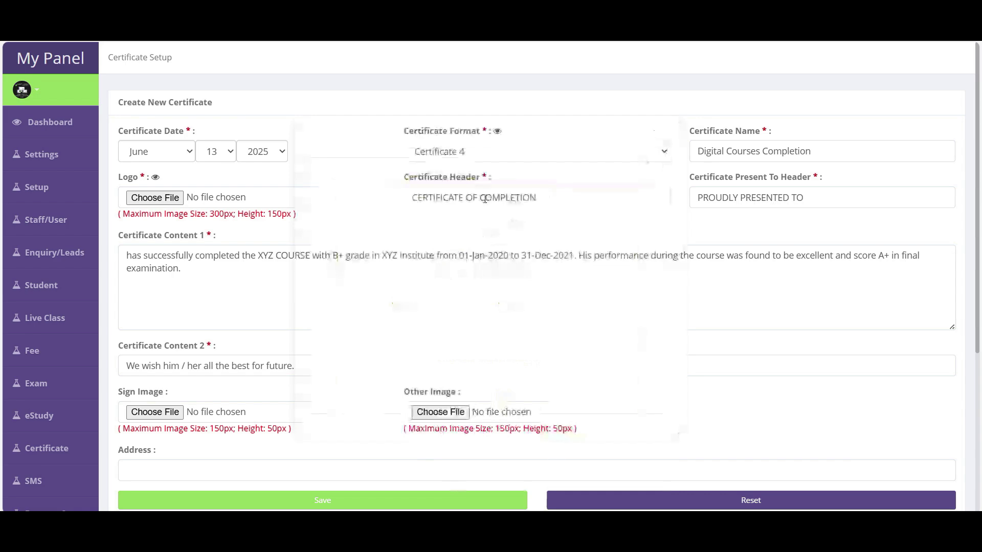
Step: Switch the certificate format back to Certificate 1 and preview its sample image
left_click(521, 152)
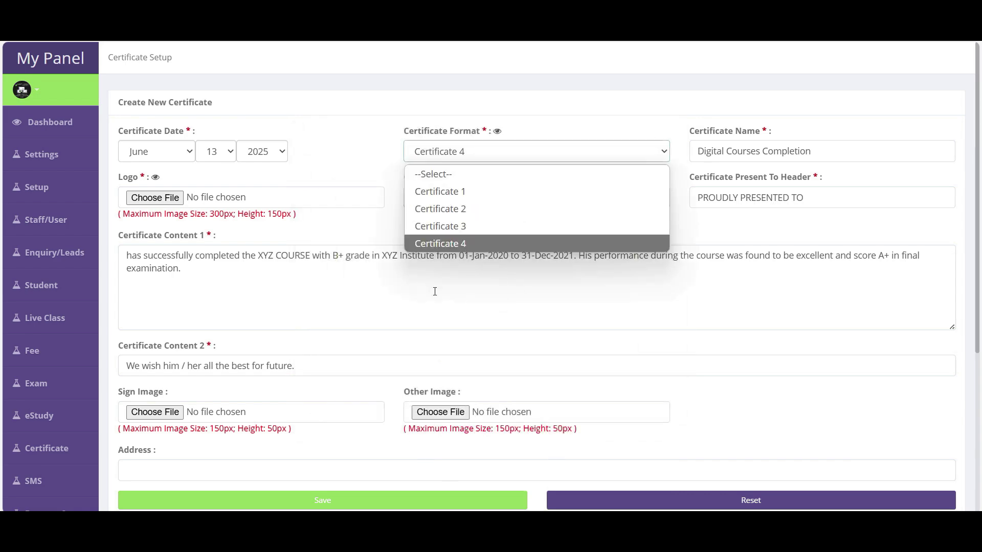
left_click(465, 191)
left_click(497, 131)
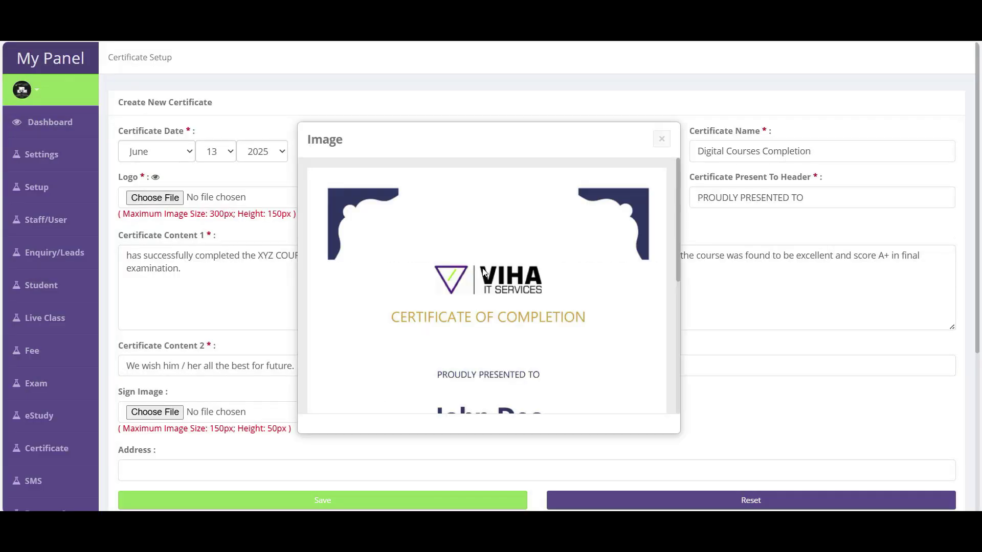
left_click(662, 139)
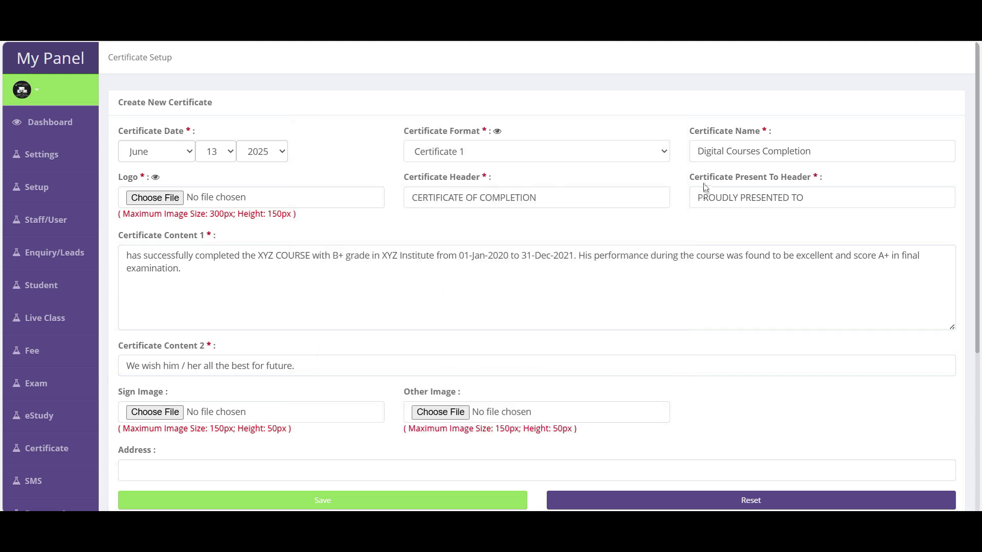
Step: Compare the Certificate Present To Header field with the matching line in the Certificate 1 sample
double_click(701, 197)
left_click_drag(753, 201, 665, 196)
left_click(815, 199)
left_click(497, 131)
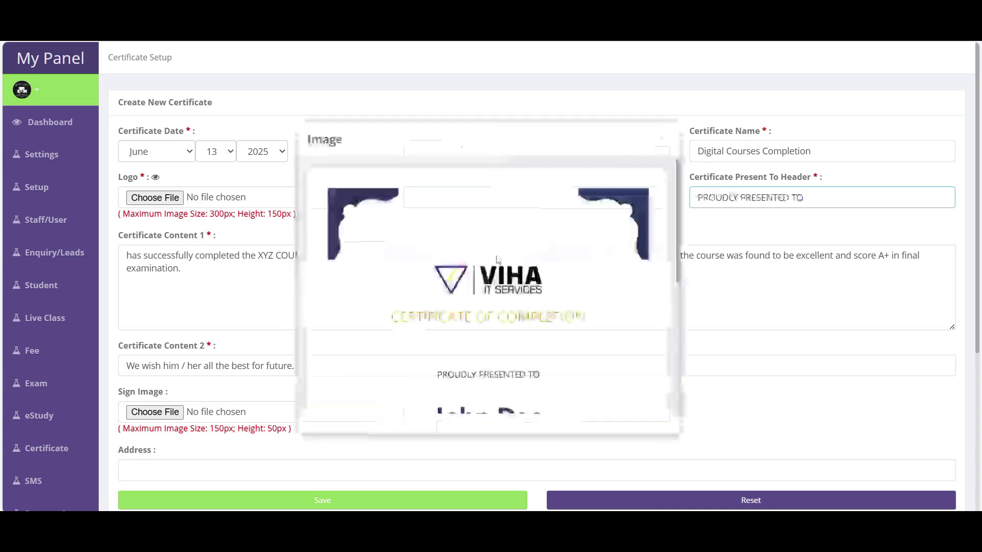
left_click(661, 139)
Step: Compare the Certificate Content 1 text with the body paragraph shown in the Certificate 1 sample
scroll(187, 141, "down", 3)
left_click_drag(123, 130, 185, 140)
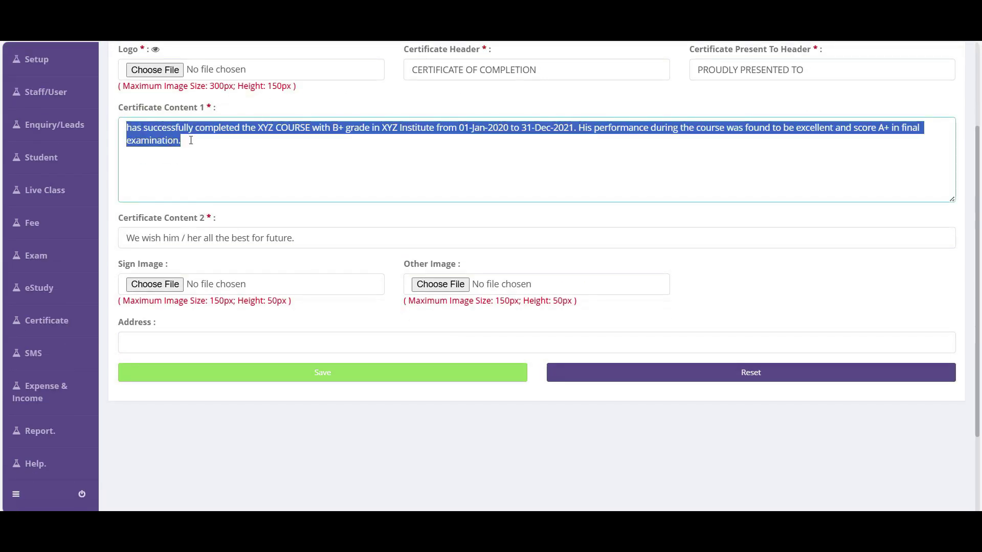
scroll(203, 145, "up", 1)
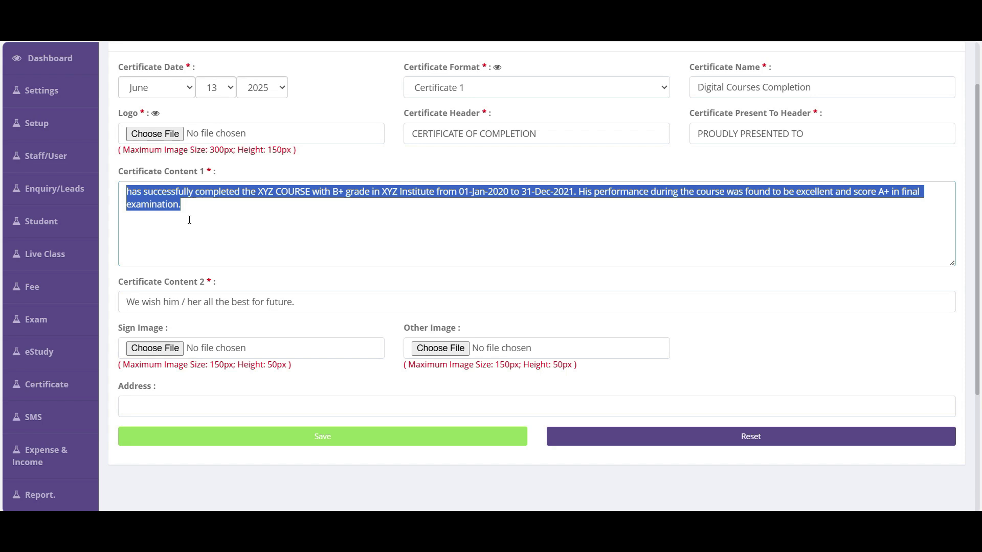
left_click(497, 67)
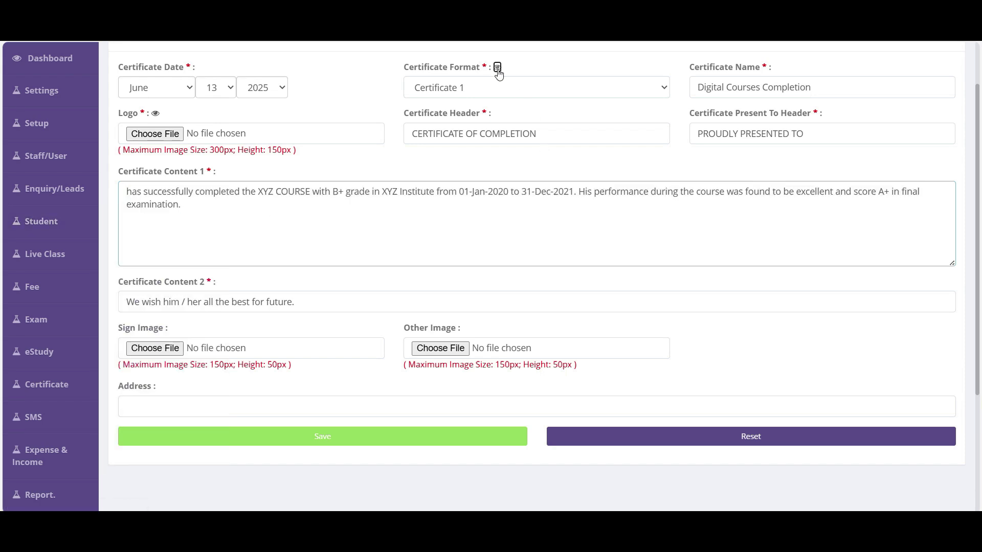
scroll(475, 346, "down", 3)
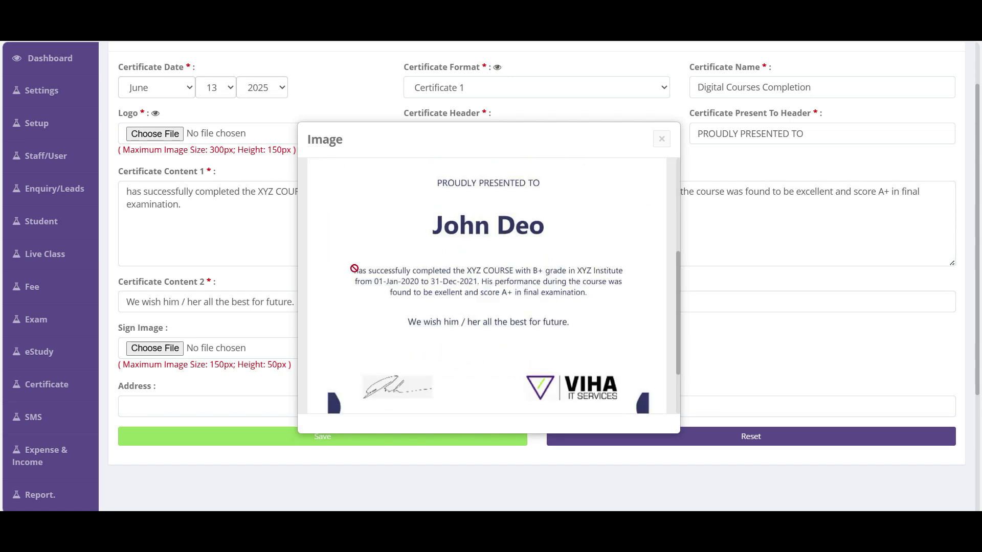
left_click(661, 139)
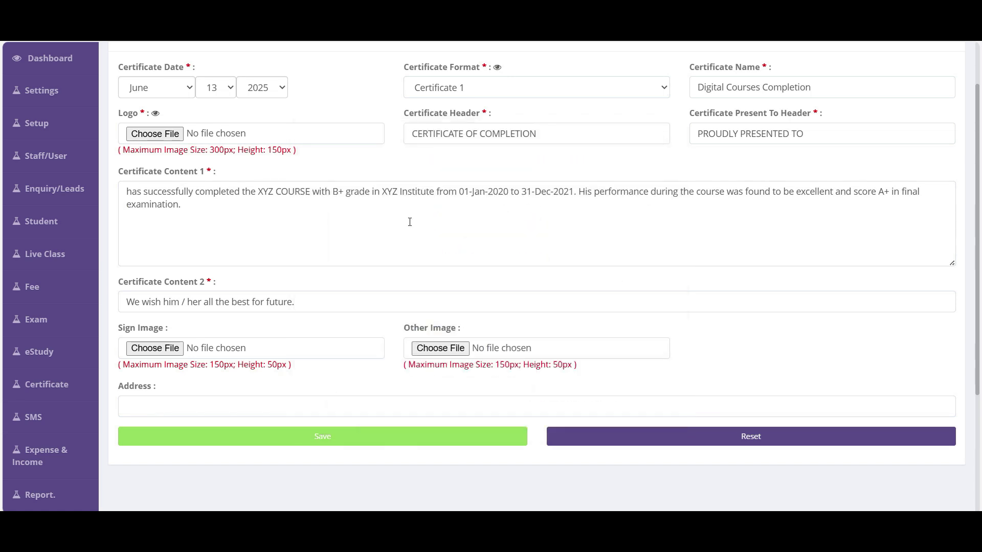
left_click_drag(198, 209, 114, 194)
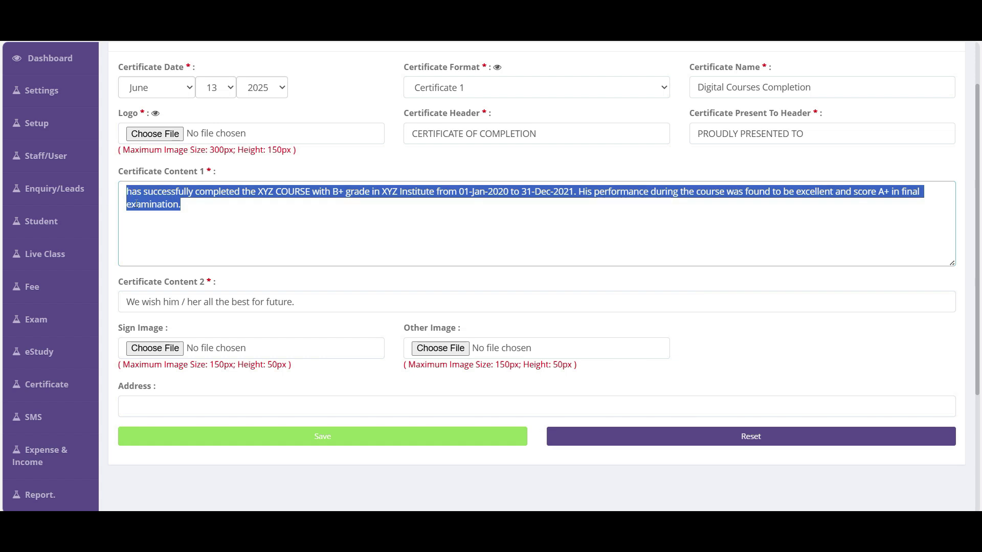
left_click(332, 232)
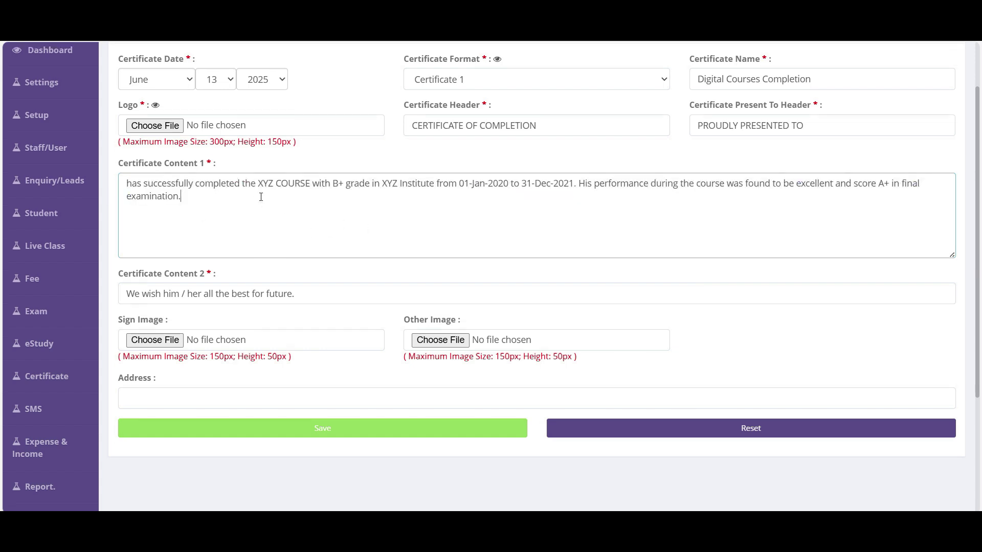
Step: Compare the Certificate Content 2 text with the closing line in the Certificate 1 sample image
scroll(258, 198, "down", 3)
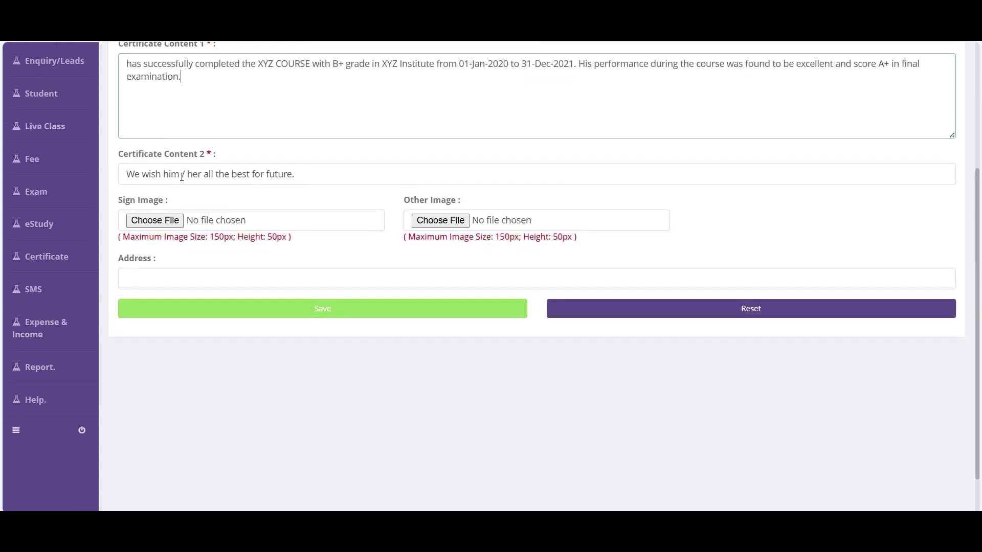
scroll(410, 184, "up", 4)
left_click(497, 182)
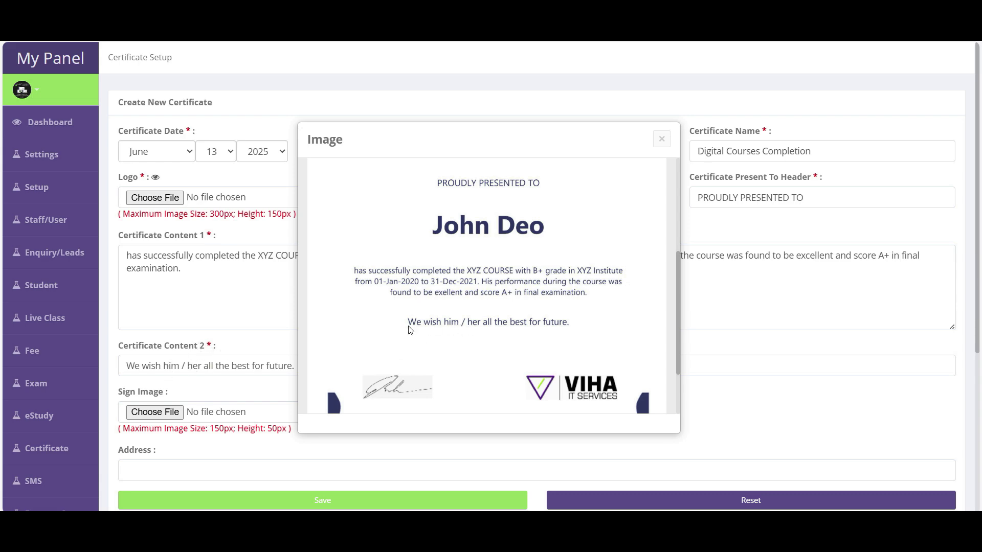
left_click(661, 139)
Step: Check the Sign Image and Other Image fields against the signature and logo placement in the Certificate 1 sample
scroll(189, 296, "down", 4)
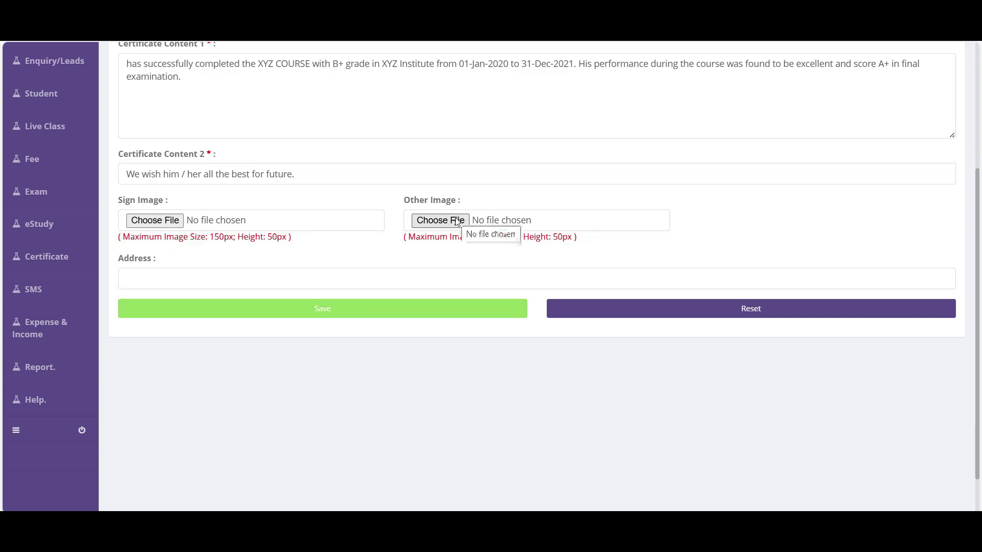
scroll(368, 315, "up", 3)
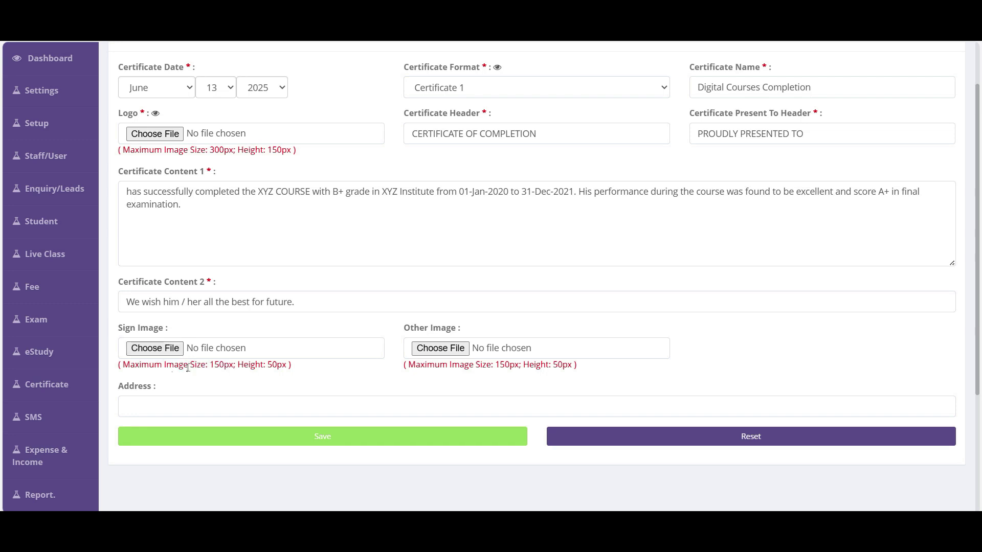
scroll(240, 366, "up", 2)
left_click(497, 131)
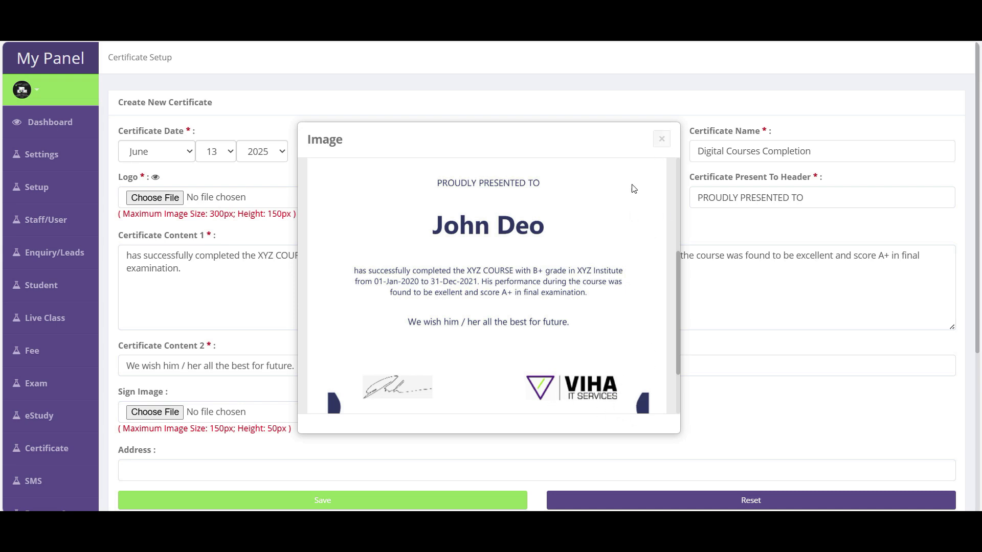
left_click(661, 139)
Step: Fill in the certificate's Address field with the placeholder text "asdasd asddasd"
scroll(504, 332, "down", 1)
left_click(133, 405)
type("asdasd asddasd")
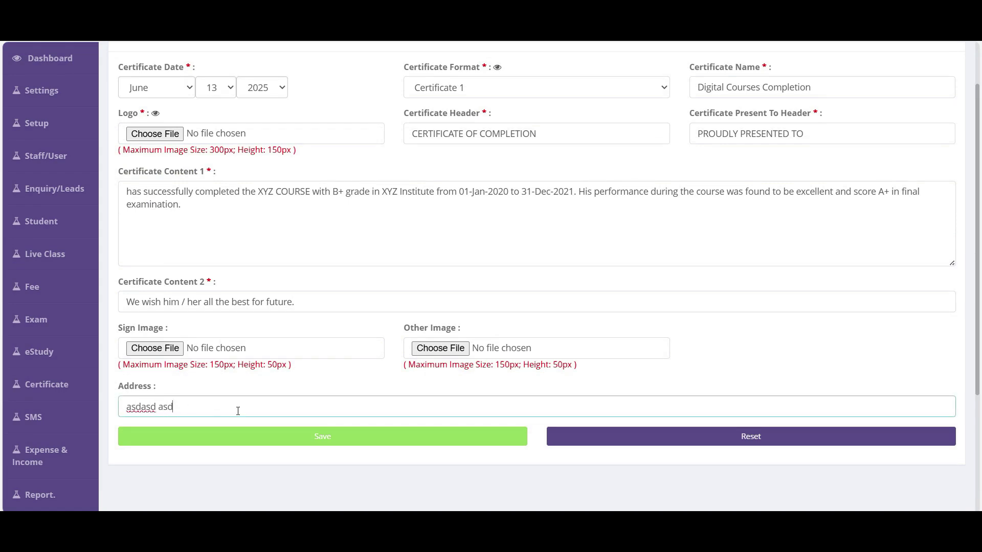
Step: Preview the Certificate 1 sample down to its footer to see where the address is printed
scroll(515, 383, "up", 1)
left_click(497, 131)
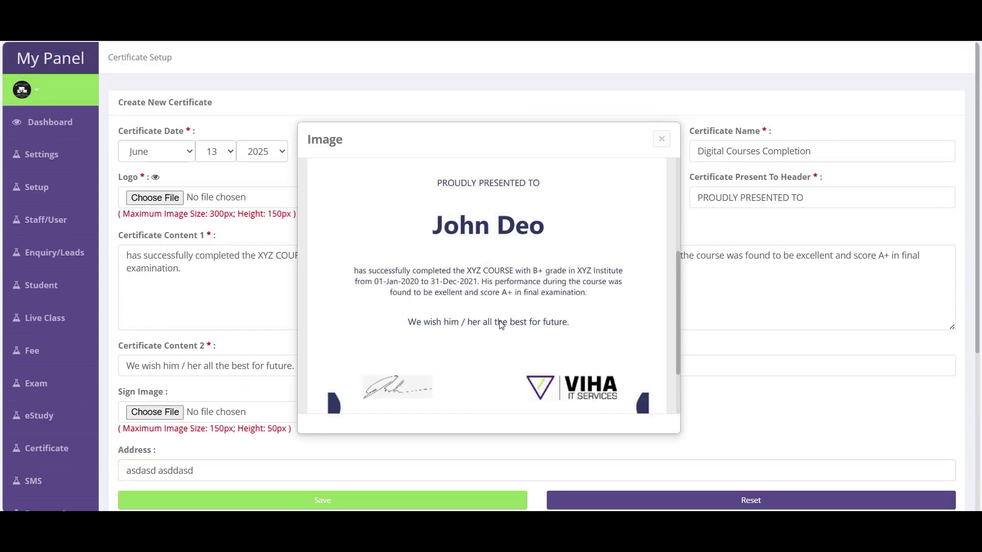
scroll(500, 320, "down", 5)
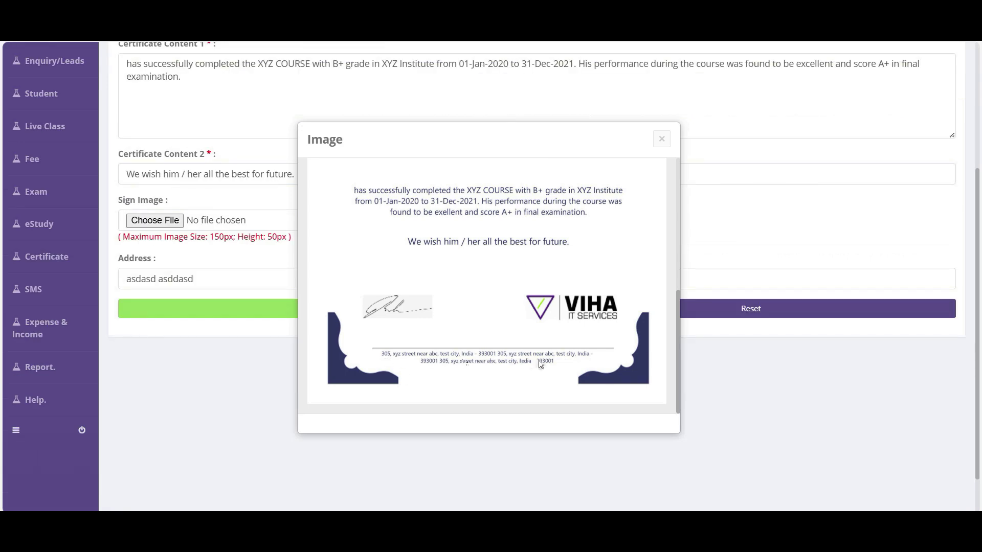
left_click(661, 138)
scroll(371, 386, "up", 3)
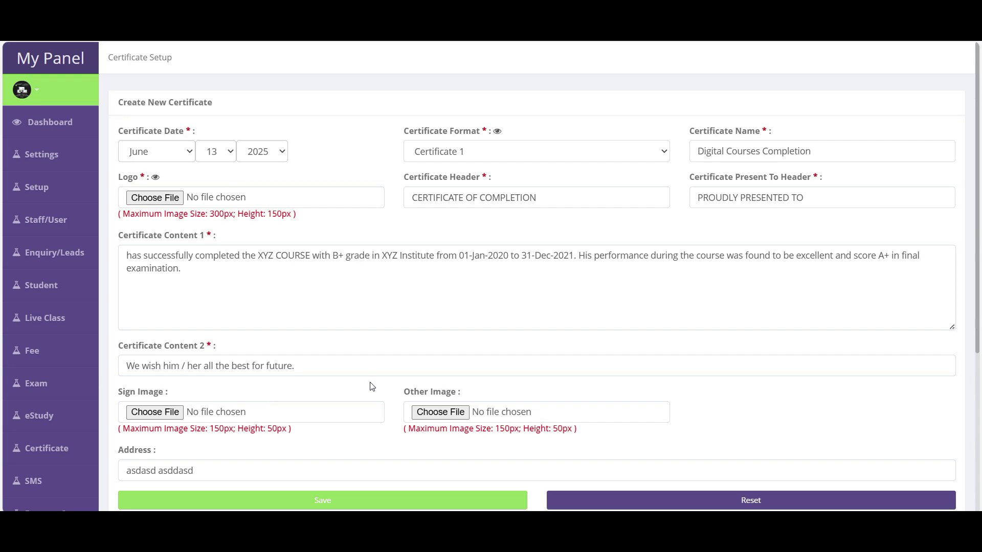
Step: Review the completed form, save the new certificate and decline assigning it to students right away
scroll(370, 384, "down", 3)
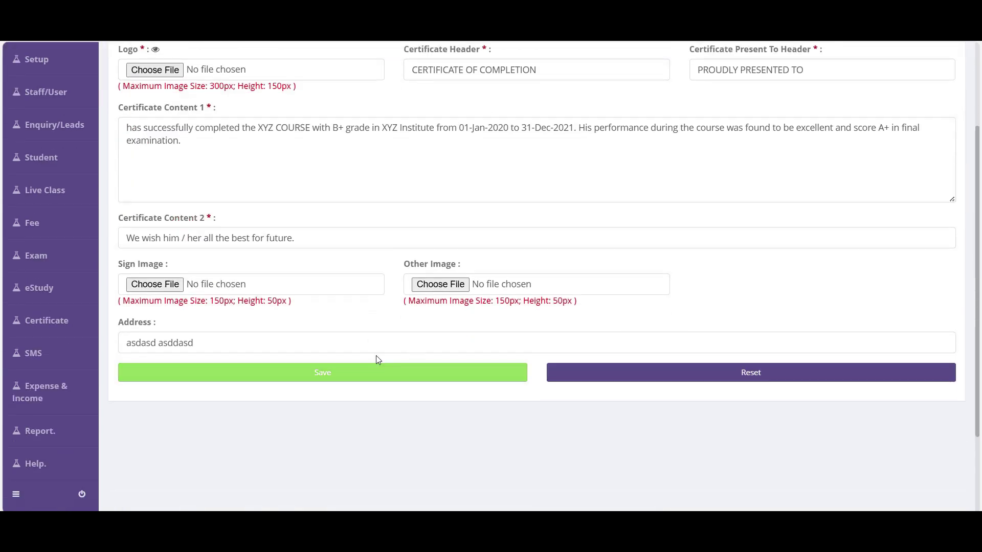
scroll(376, 356, "up", 3)
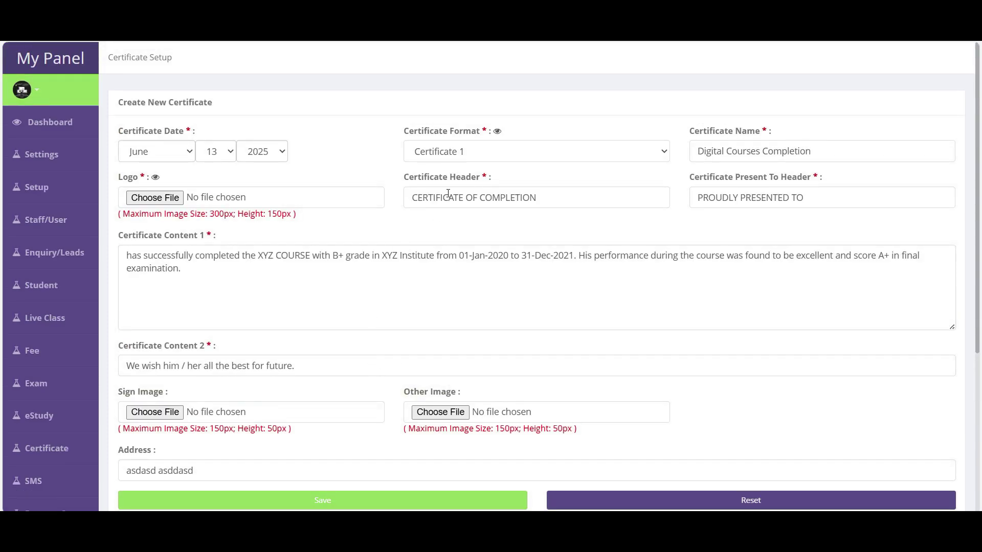
scroll(445, 420, "down", 3)
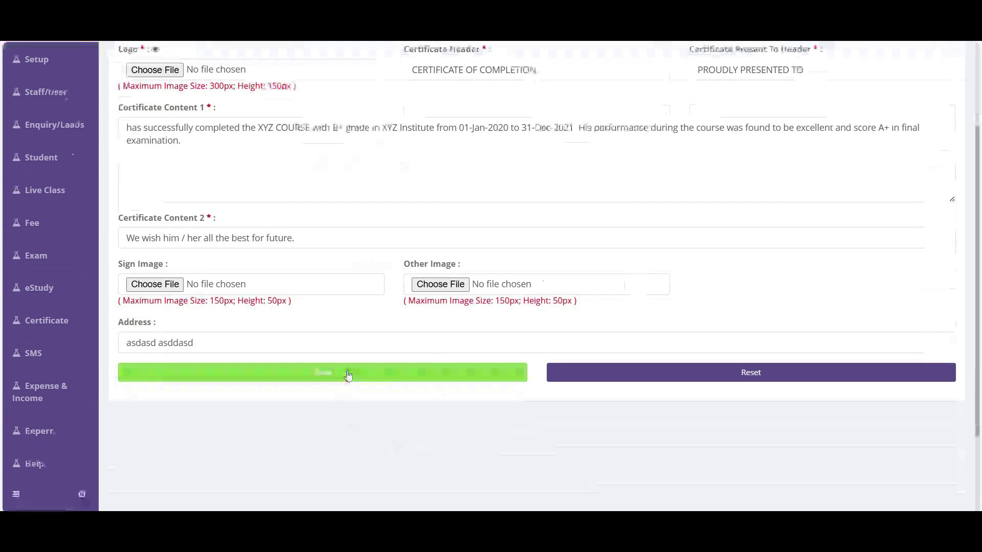
left_click(347, 375)
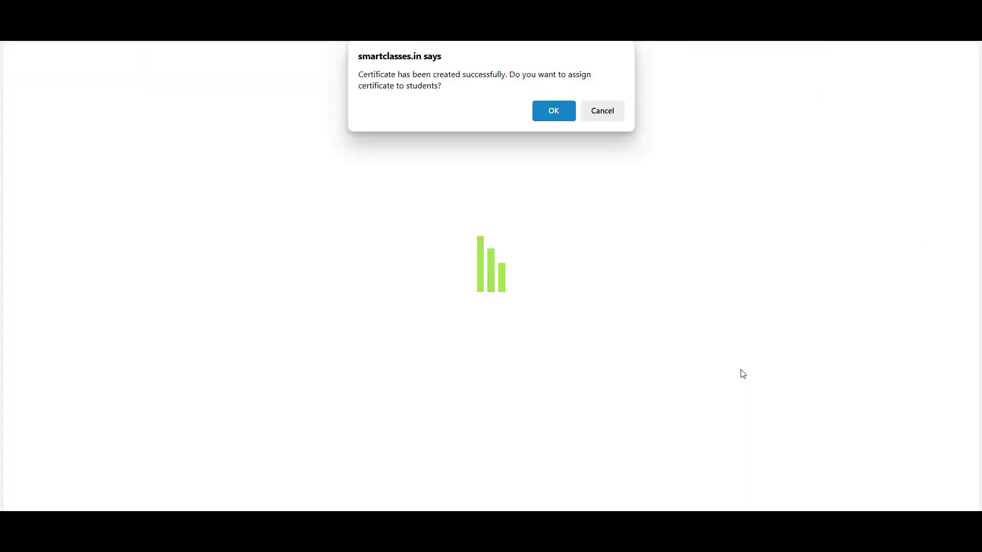
left_click(601, 117)
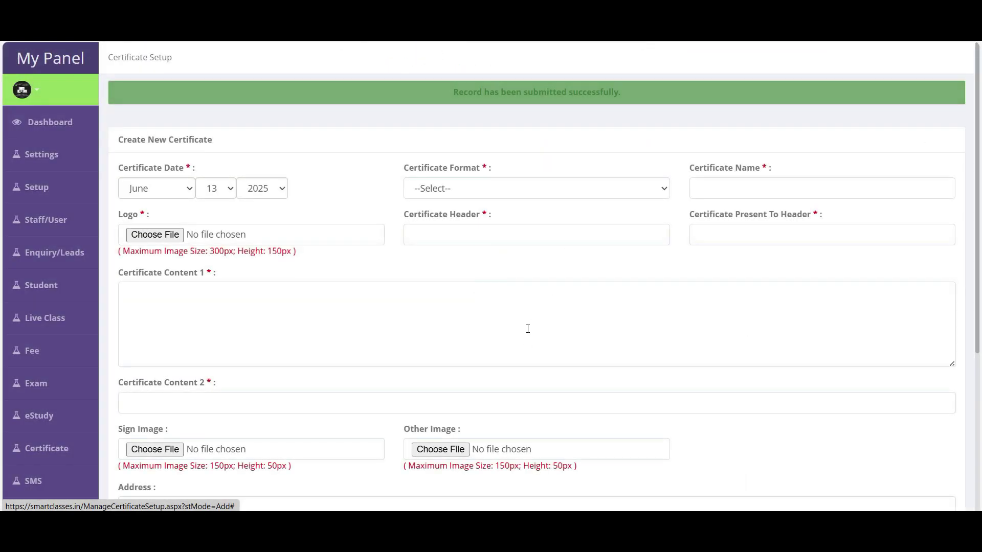
Step: Open the list of existing certificates and review the Digital Courses Completion entry and its assigned student count
mouse_move(106, 341)
mouse_move(46, 391)
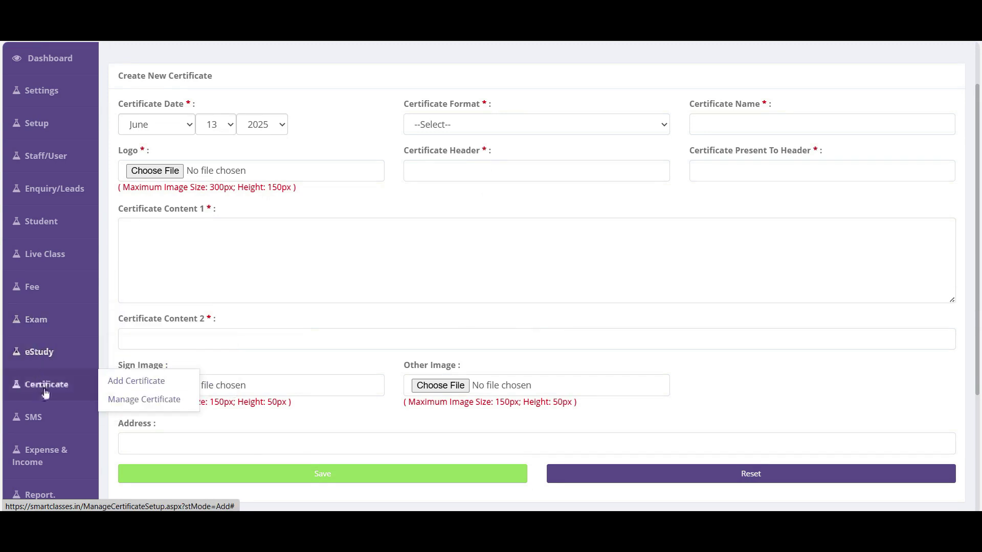
left_click(153, 400)
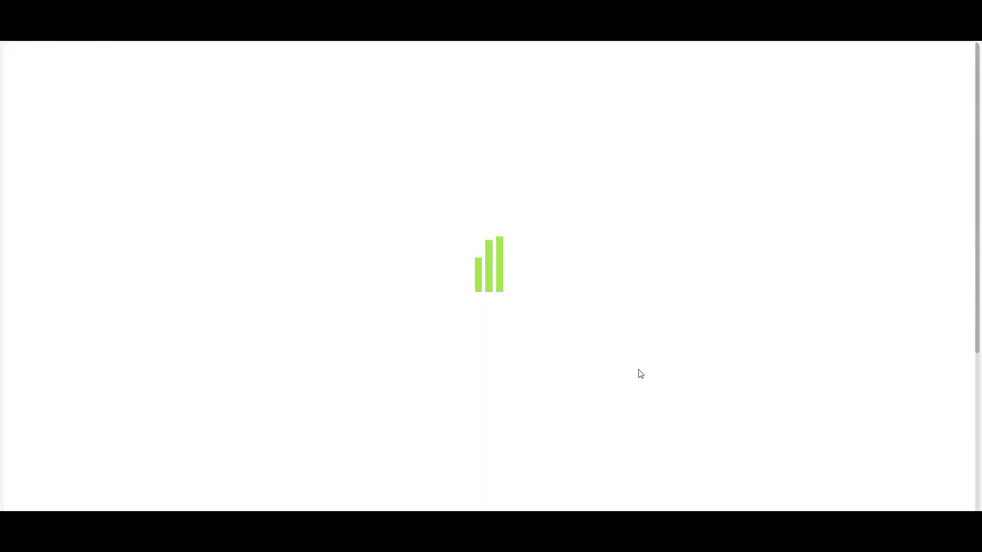
left_click_drag(638, 370, 430, 301)
left_click(430, 301)
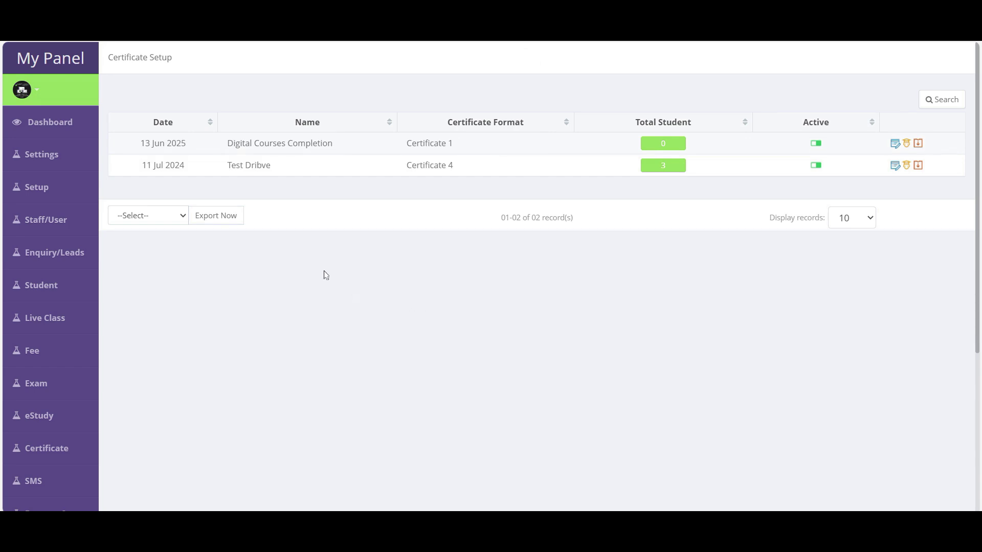
left_click_drag(141, 143, 494, 151)
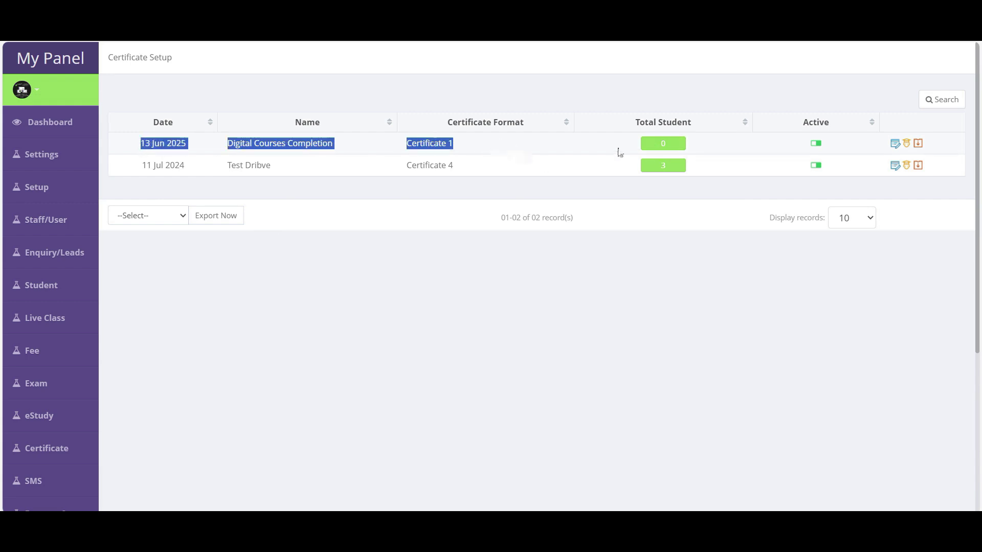
left_click(663, 148)
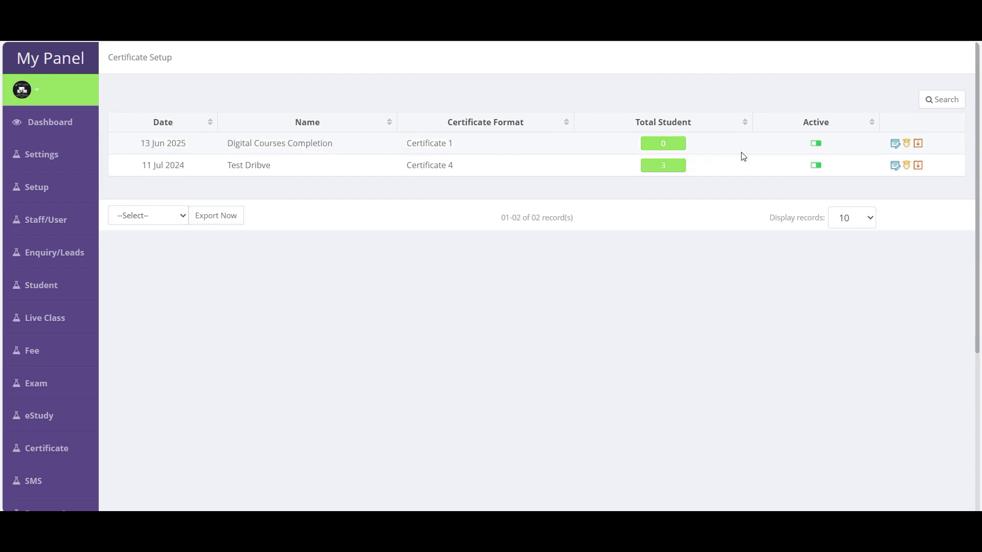
Step: Open student assignment for the Digital Courses Completion certificate and choose Class/Batch Selection as the assignment method
left_click(907, 145)
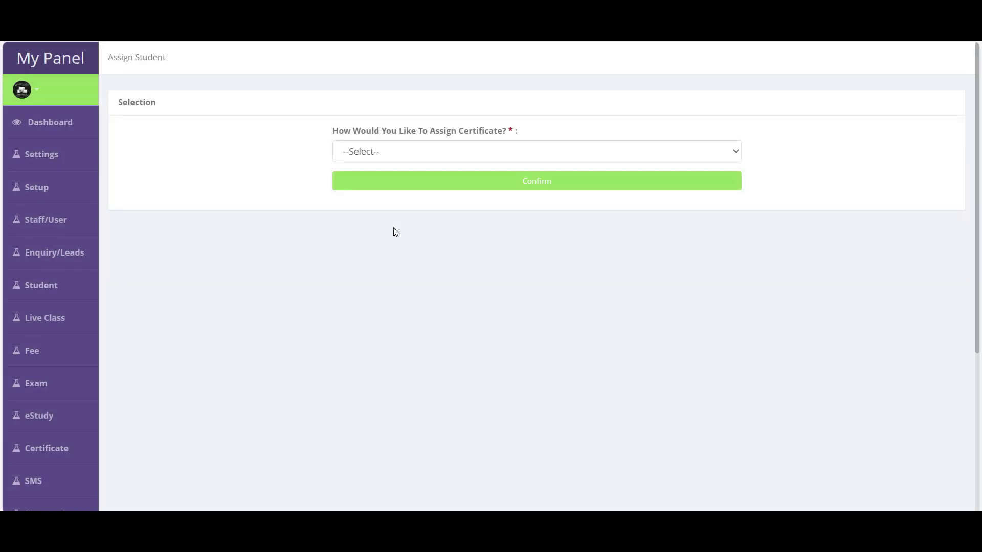
left_click(383, 155)
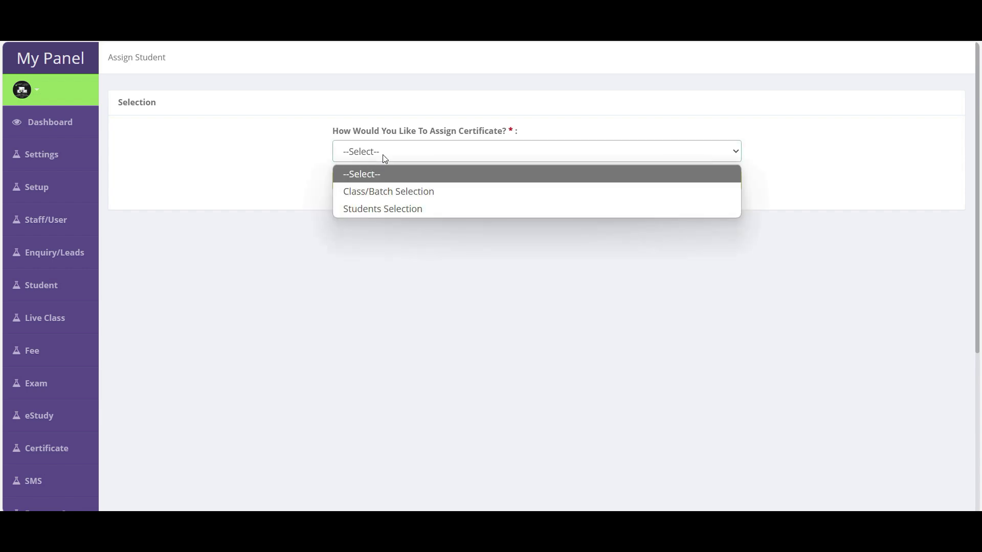
left_click(382, 191)
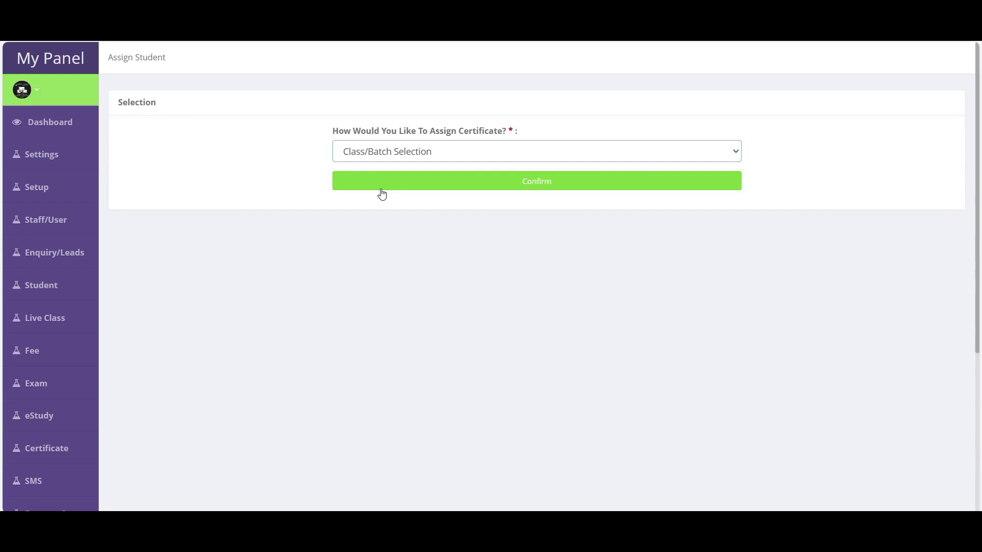
left_click(381, 160)
left_click(383, 162)
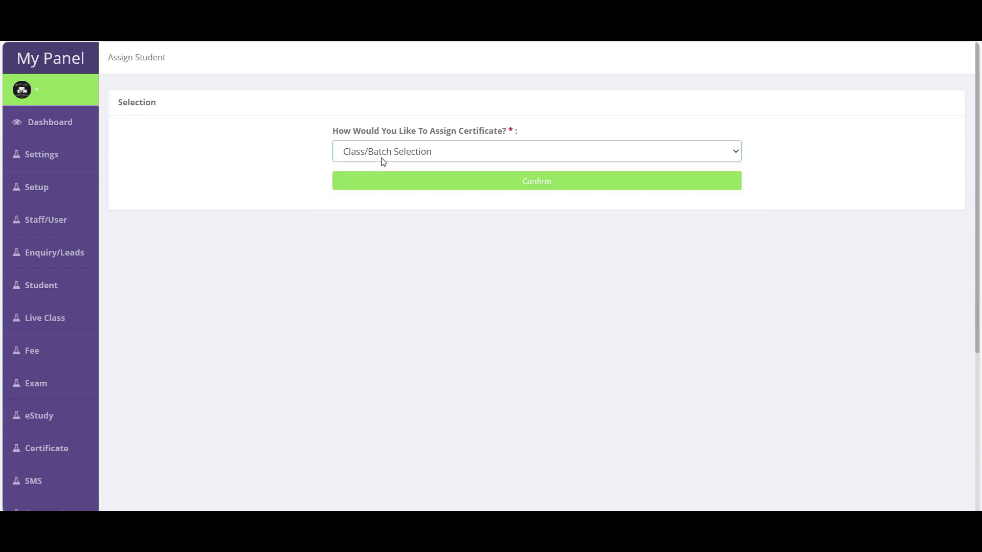
left_click(383, 161)
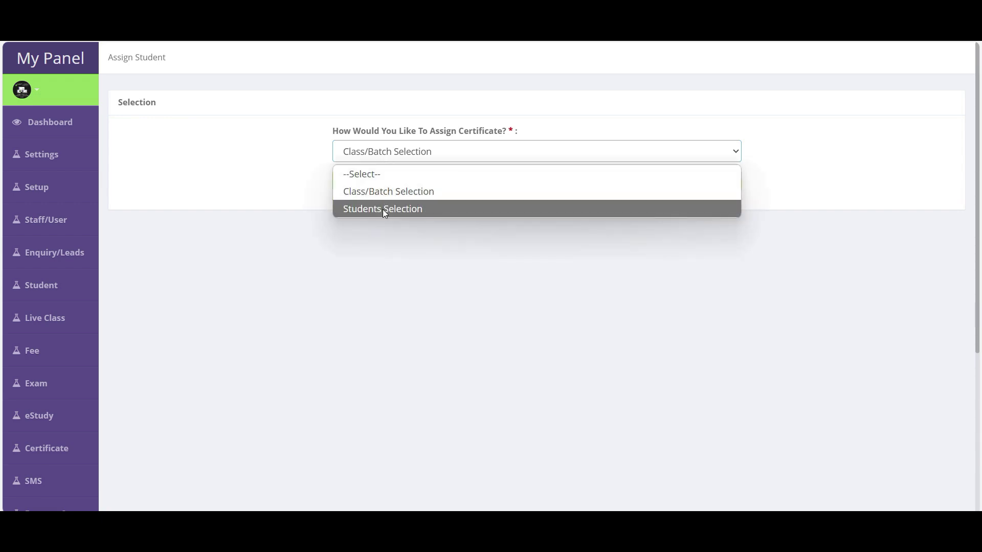
left_click(382, 209)
left_click(378, 159)
left_click(375, 192)
Step: Confirm the class/batch method, select only "class 1 morning batch - 07:00 AM-08:00 AM" and generate its certificates
left_click(548, 179)
scroll(752, 328, "down", 5)
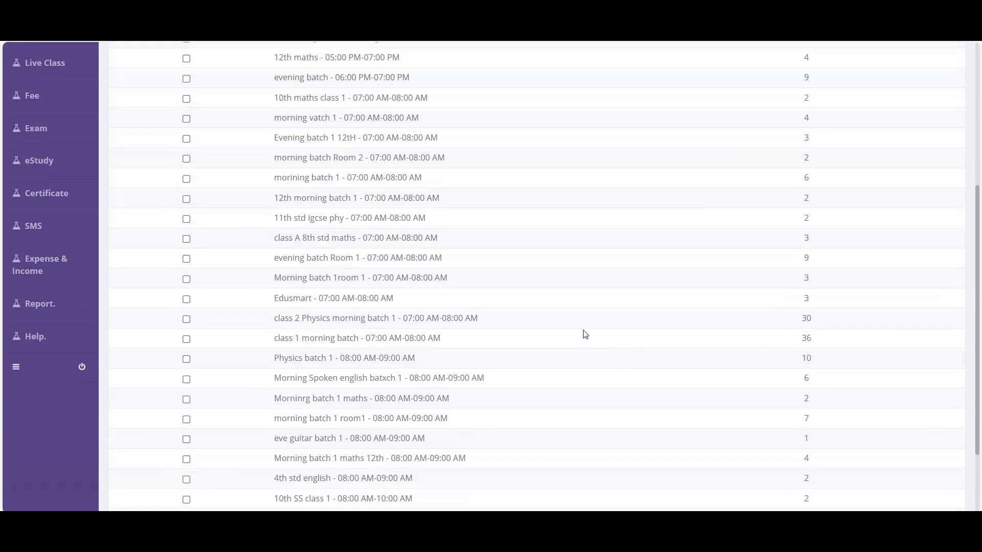
left_click(186, 338)
left_click_drag(268, 342, 470, 344)
left_click(806, 338, "shift")
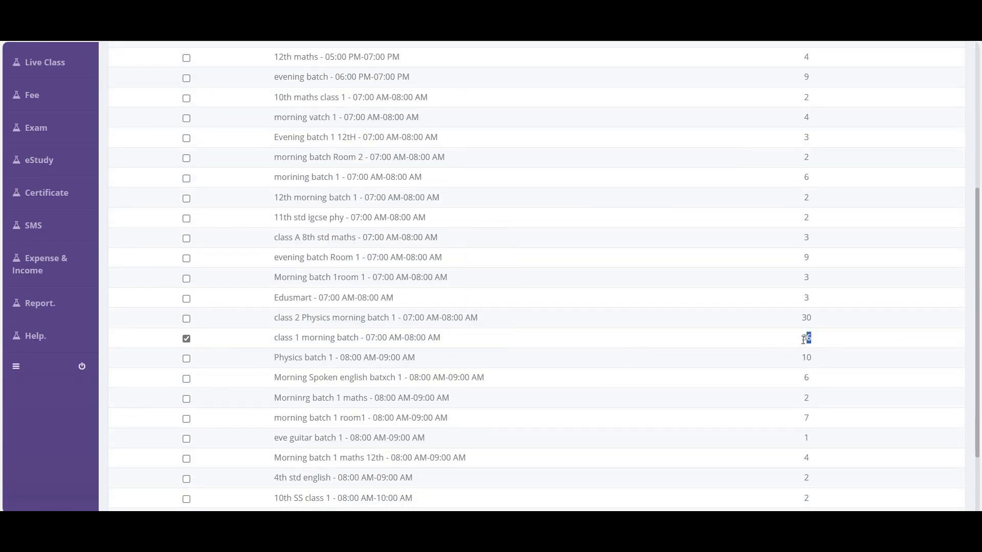
scroll(793, 327, "down", 1)
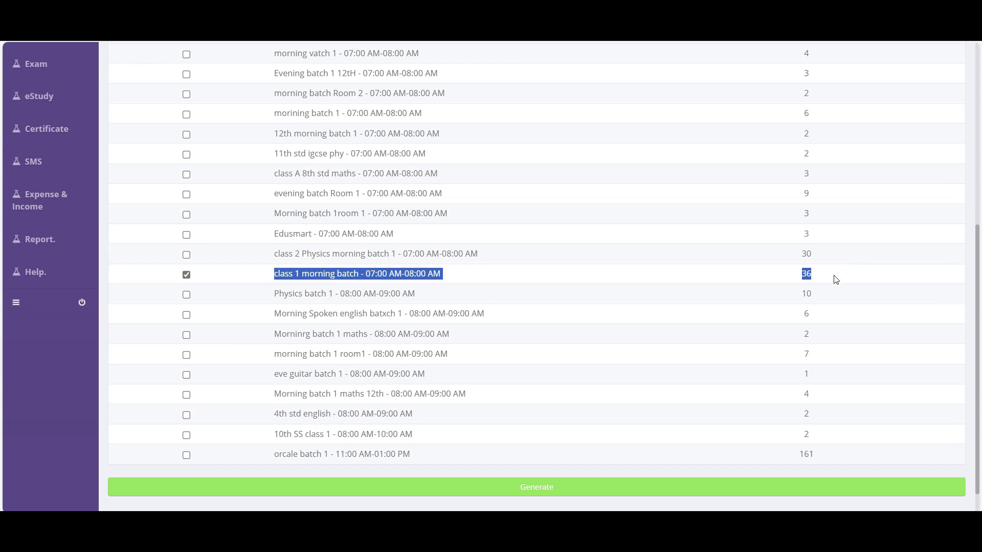
left_click(549, 492)
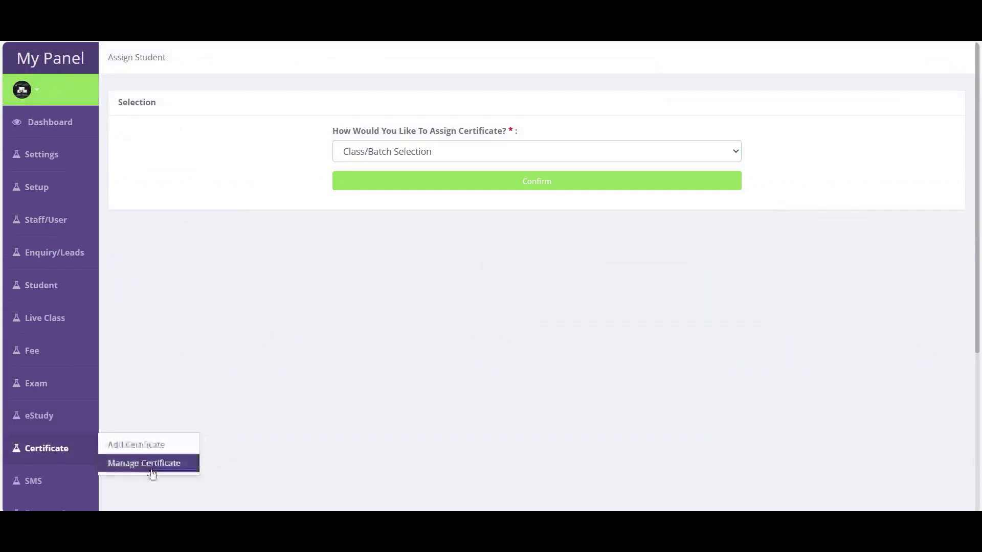
Step: Return to the certificate list, check the assigned total and open the individual student list for Digital Courses Completion
left_click(153, 463)
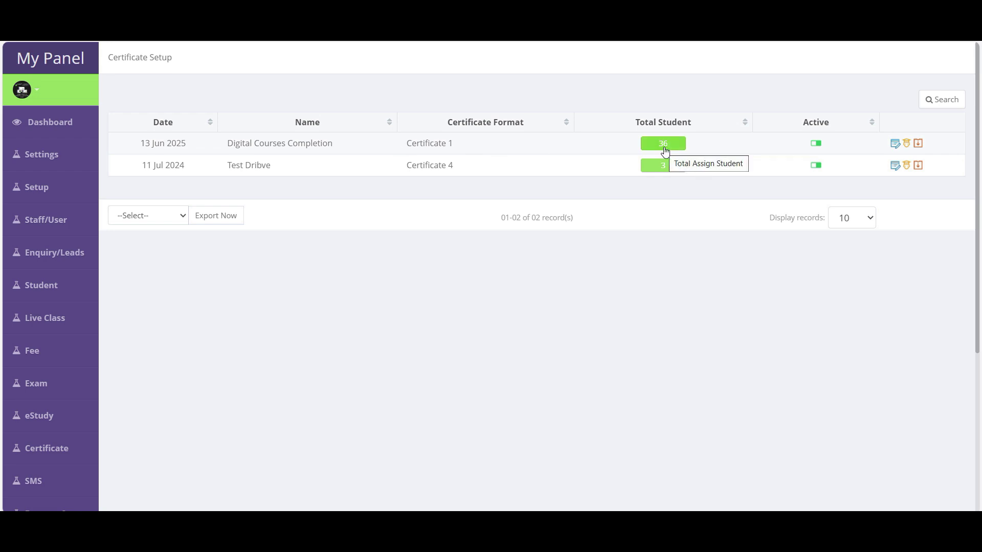
left_click(909, 144)
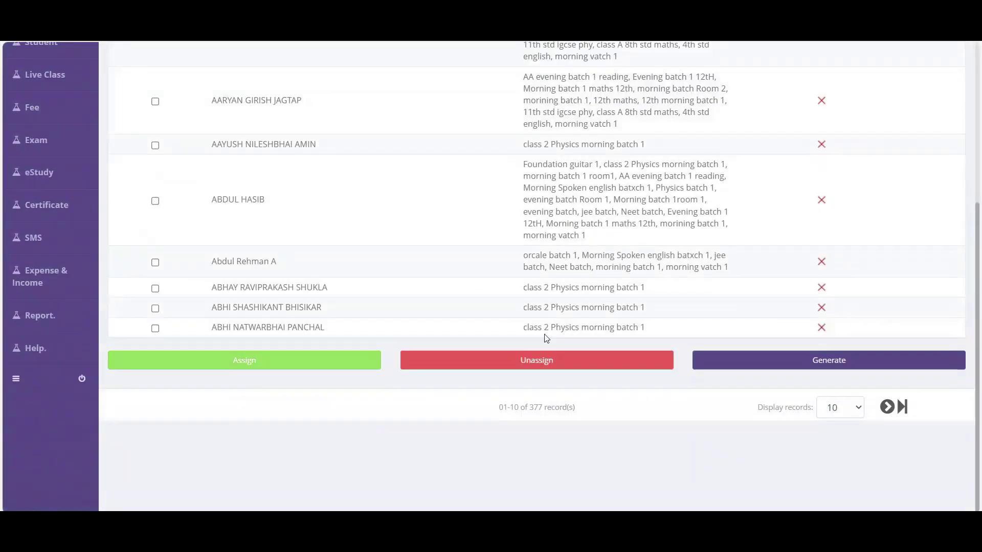
scroll(688, 395, "up", 5)
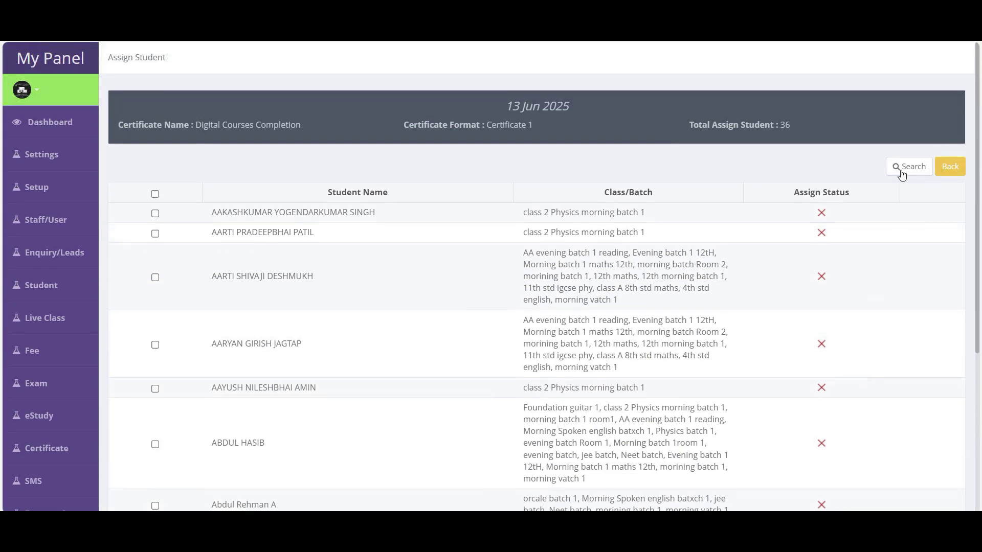
Step: Search the certificate's student list by the student name "test", leaving Class/Batch at All
left_click(904, 167)
left_click(557, 233)
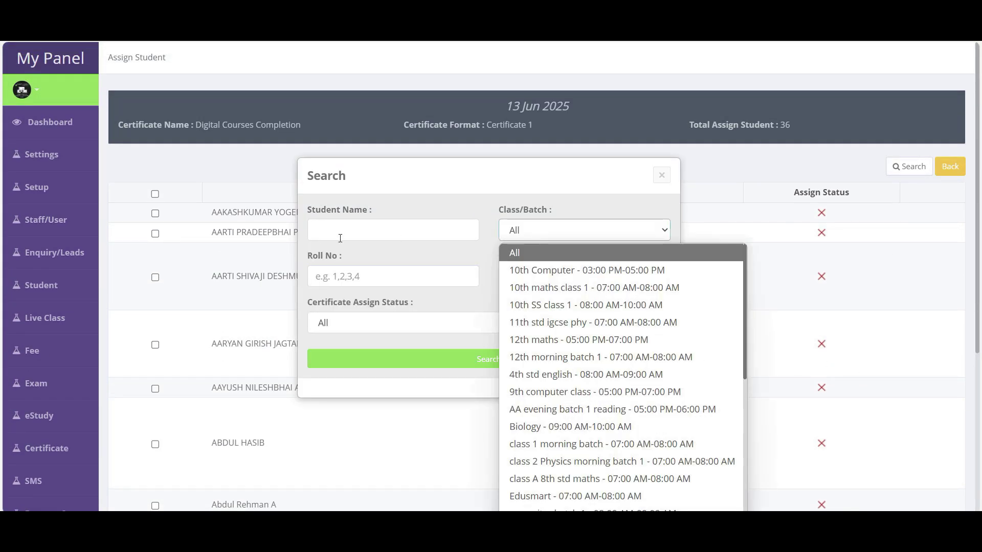
left_click(327, 233)
type("test")
key("Return")
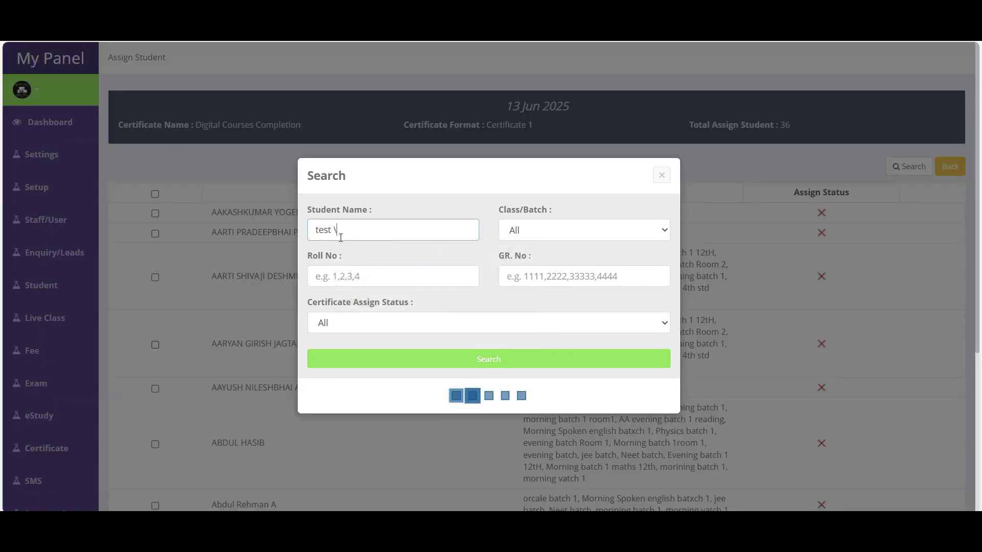
Step: Select the first four students in the search results and assign the Digital Courses Completion certificate to them
left_click(161, 213)
left_click(160, 233)
left_click(160, 254)
left_click(160, 273)
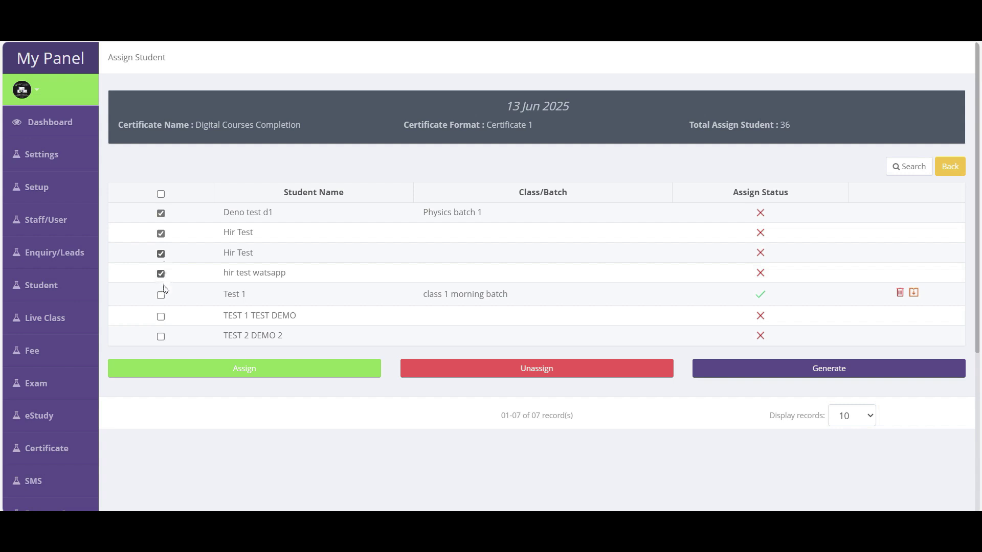
left_click(236, 375)
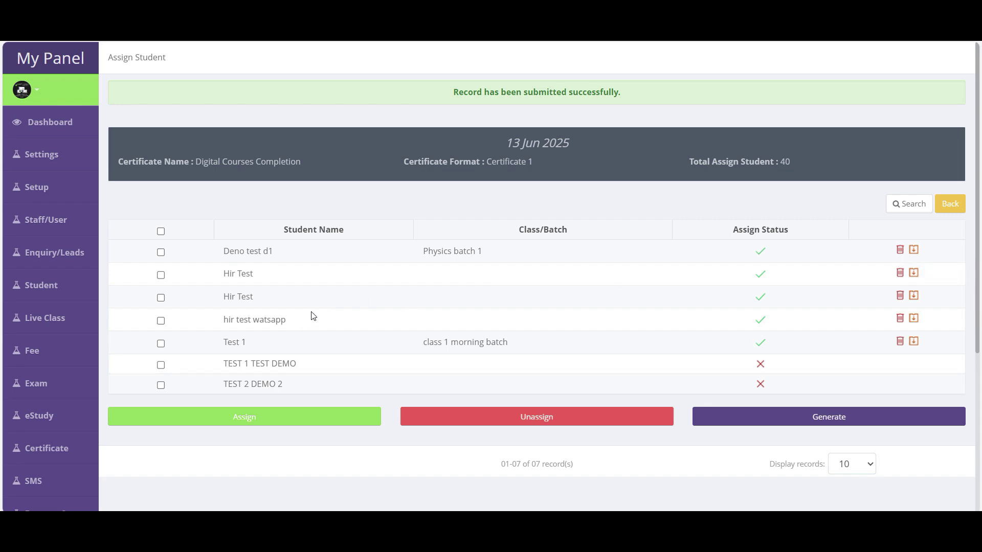
Step: Select the first three listed students for certificate generation
left_click(160, 253)
left_click(160, 275)
left_click(161, 298)
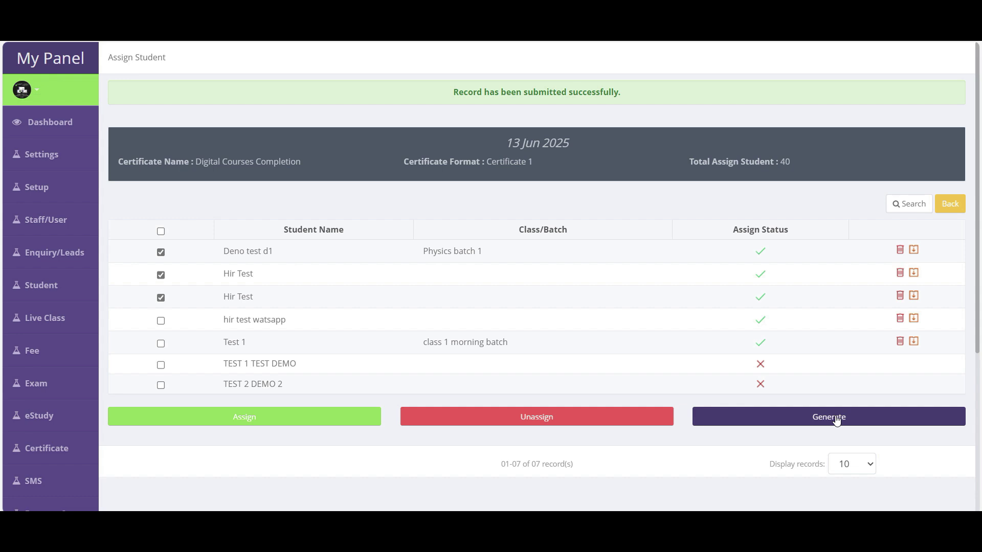
Step: Go back to the certificate list and examine the Digital Courses Completion entry and its certificate download option
left_click(950, 204)
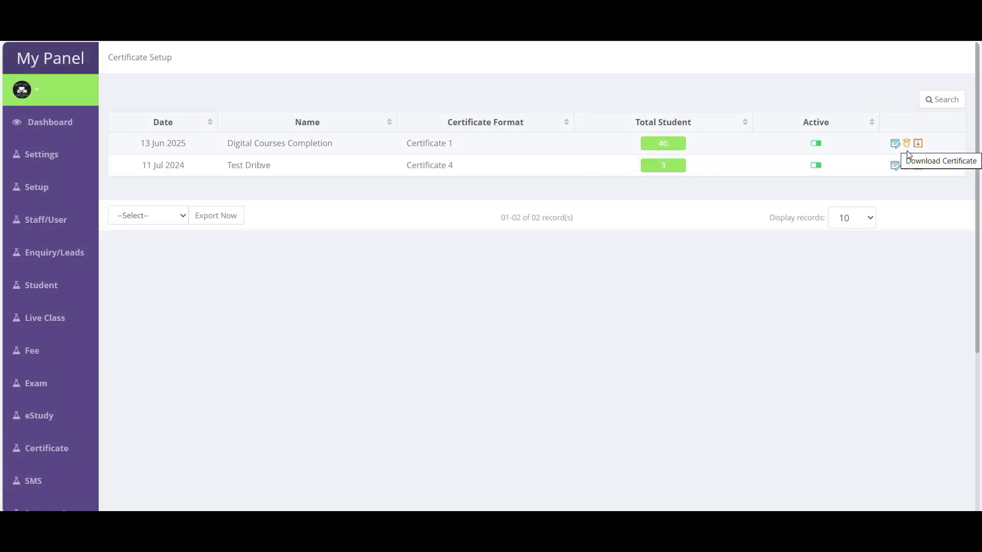
left_click_drag(222, 151, 405, 146)
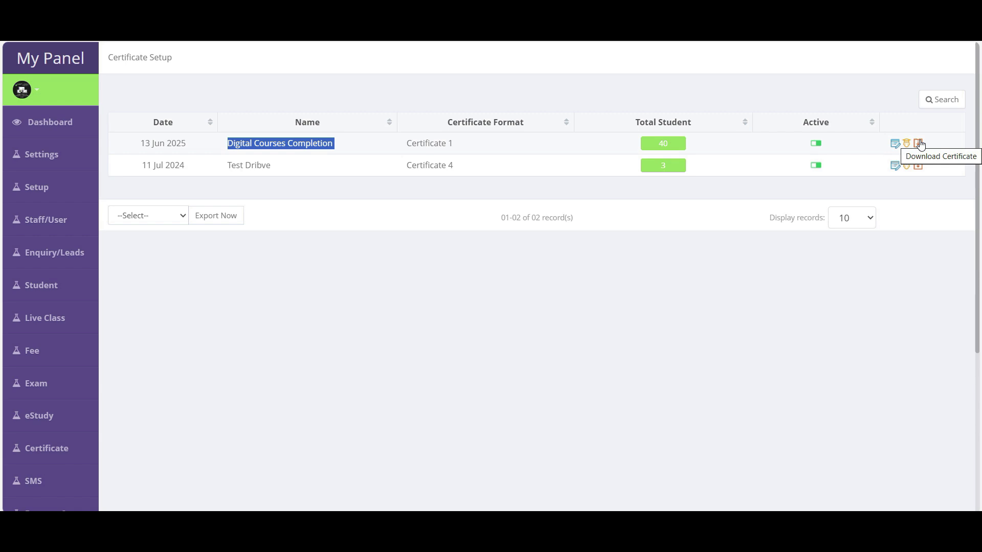
left_click(742, 399)
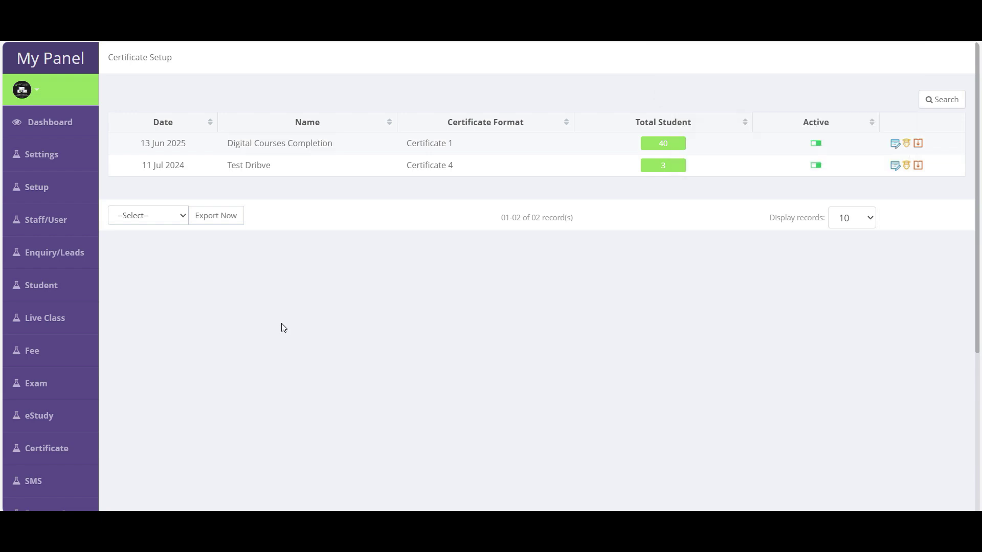